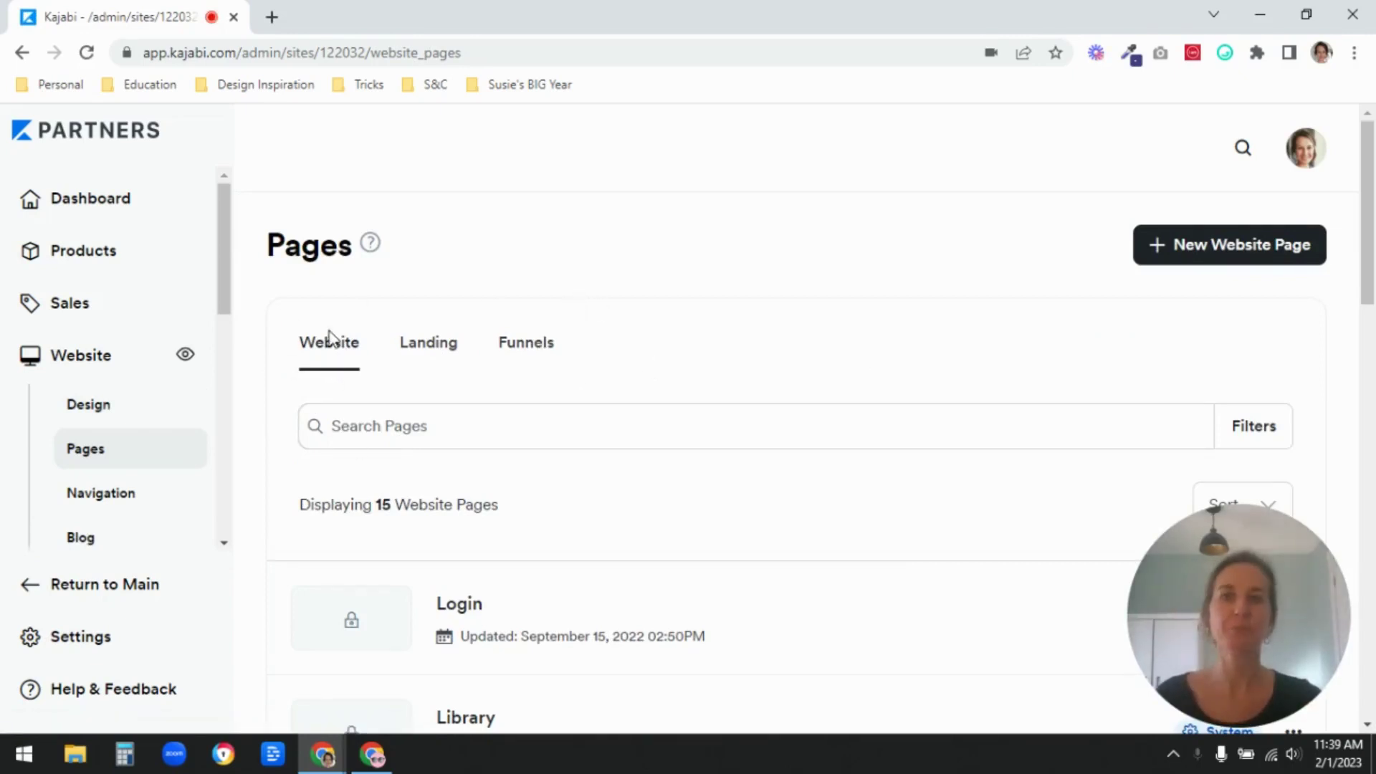
Step: Scroll through the 15 website pages, including system pages such as Login and Library
{"action": "mouse_move", "coordinate": [1259, 578]}
{"action": "left_mouse_down"}
{"action": "mouse_move", "coordinate": [614, 574]}
{"action": "mouse_move", "coordinate": [3, 471]}
{"action": "left_mouse_up"}
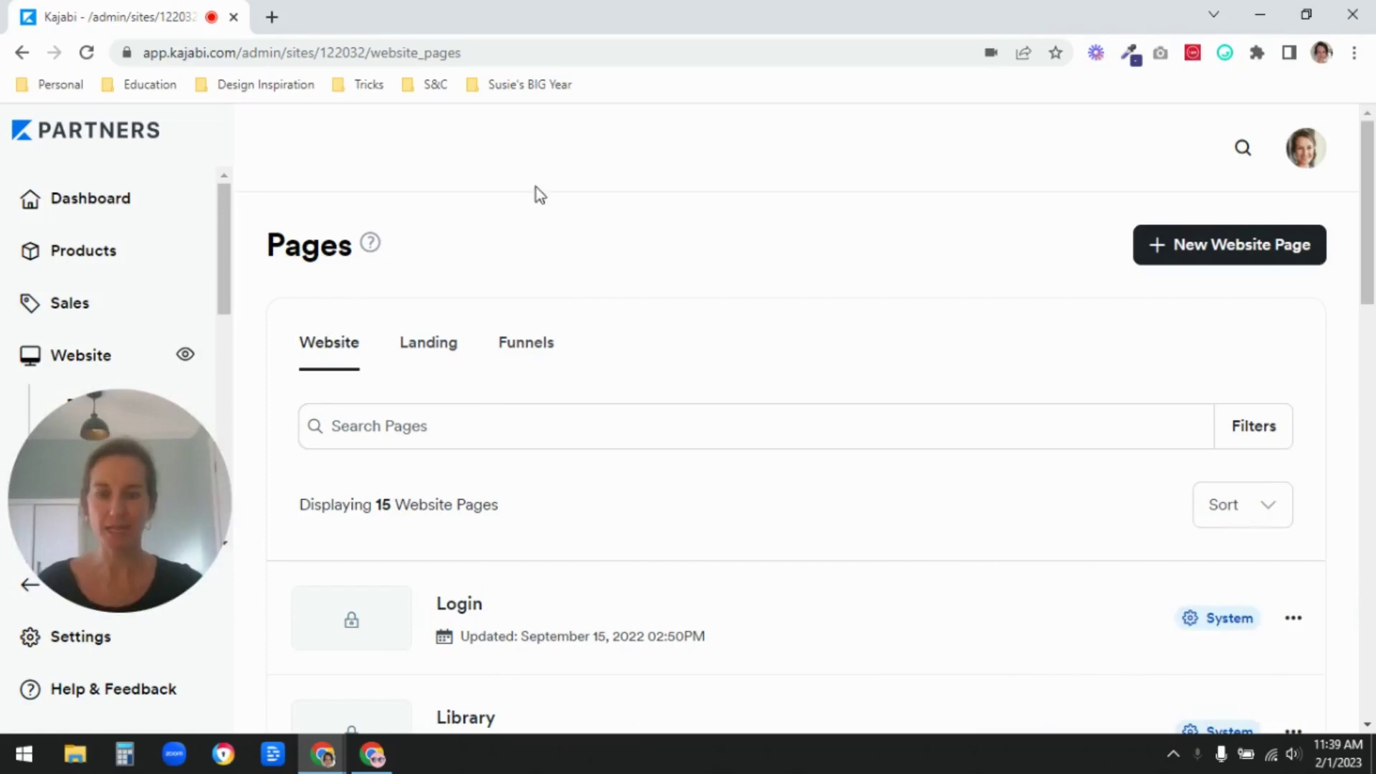
{"action": "scroll", "coordinate": [635, 365], "scroll_direction": "down", "scroll_amount": 3}
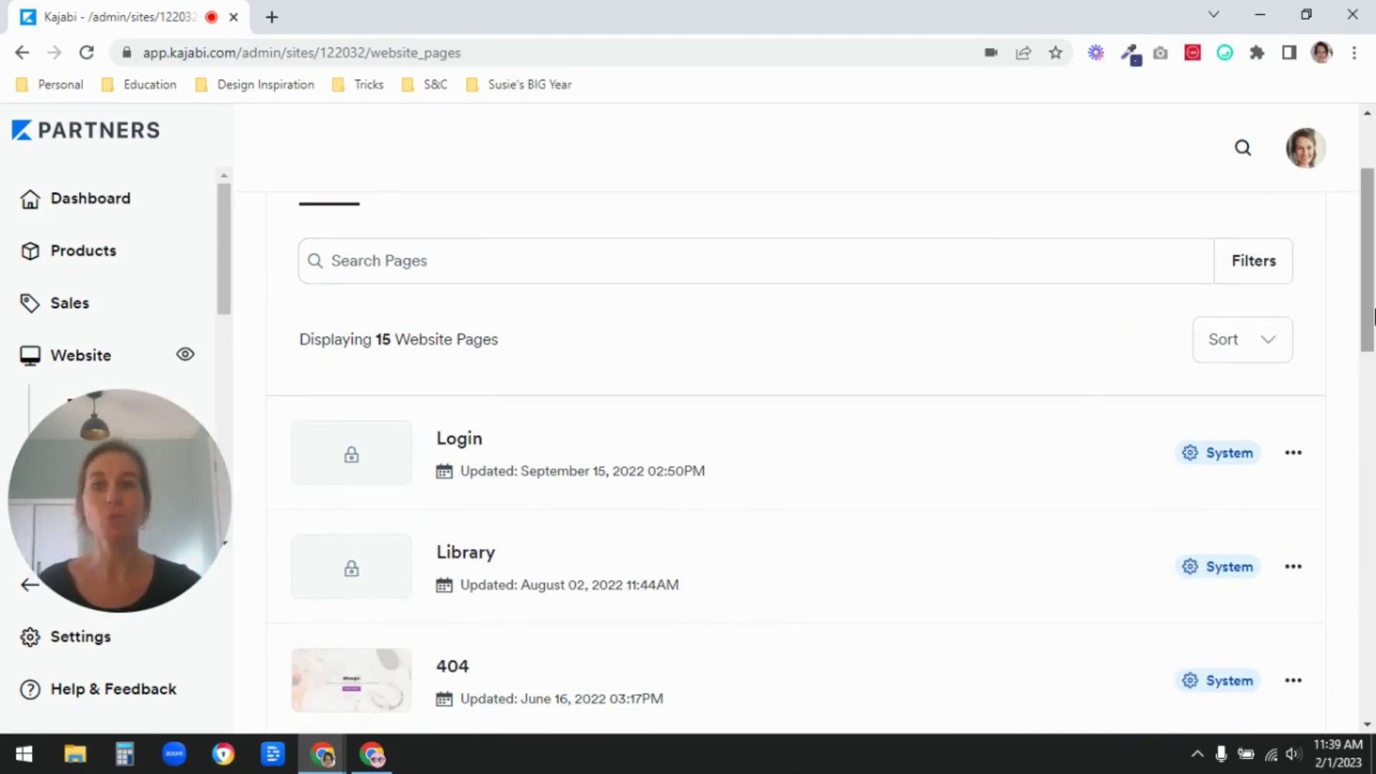
{"action": "left_click_drag", "start_coordinate": [1374, 312], "coordinate": [1374, 365]}
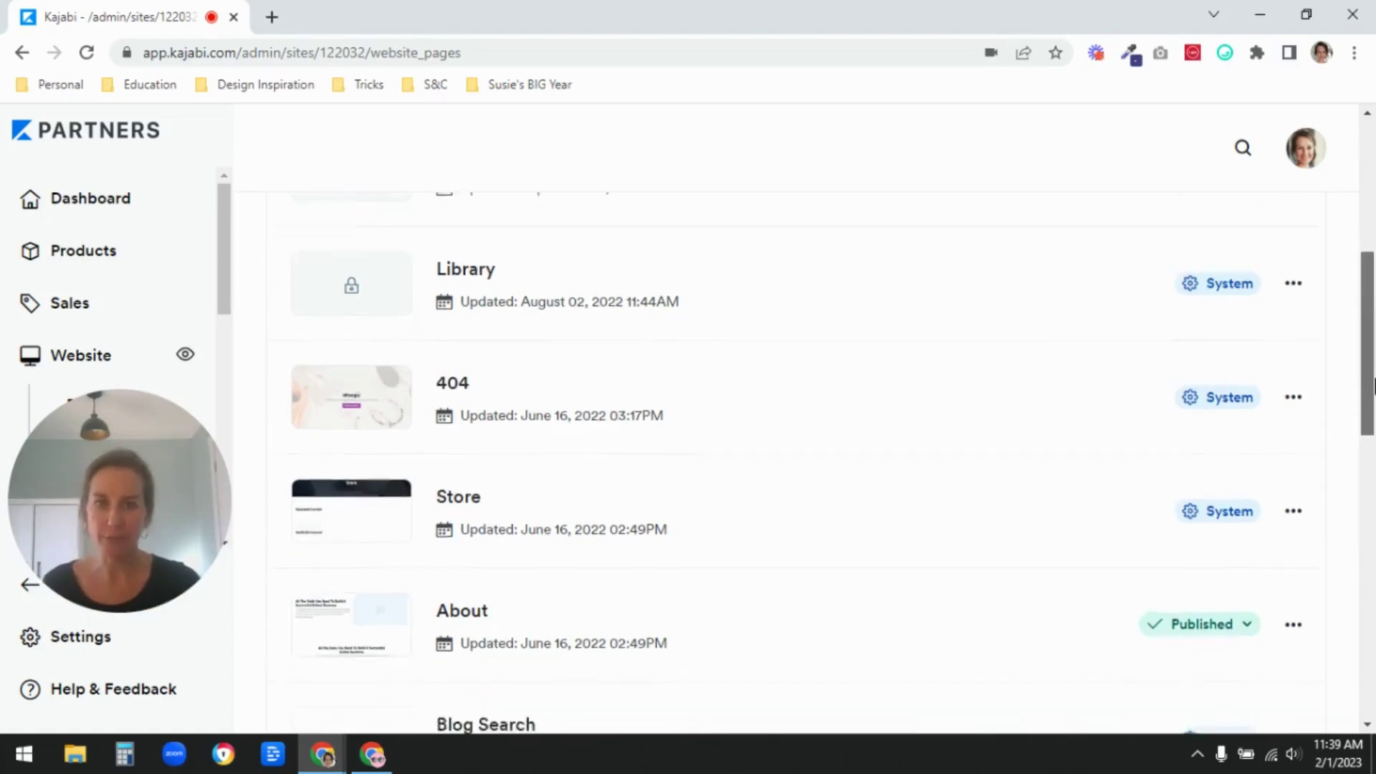
{"action": "scroll", "coordinate": [456, 213], "scroll_direction": "down", "scroll_amount": 5}
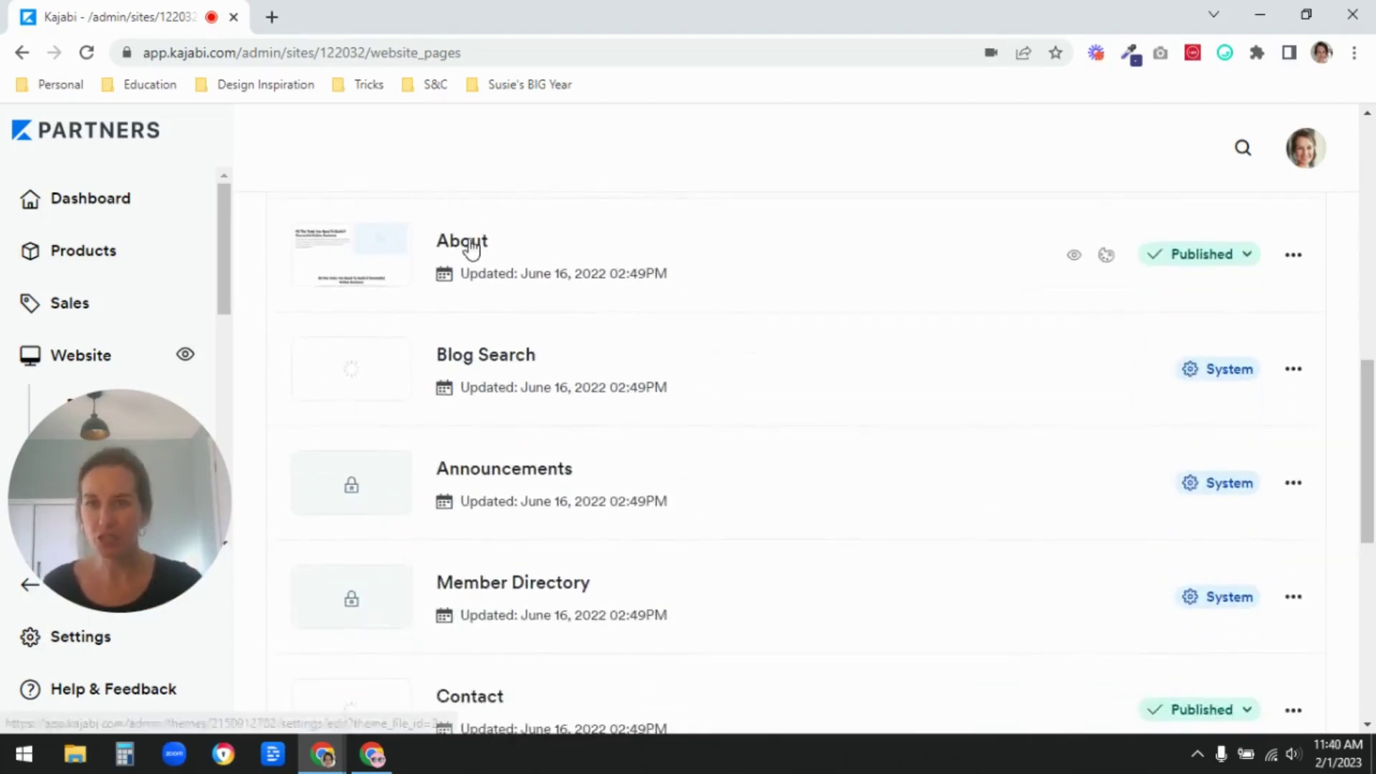
{"action": "mouse_move", "coordinate": [892, 703]}
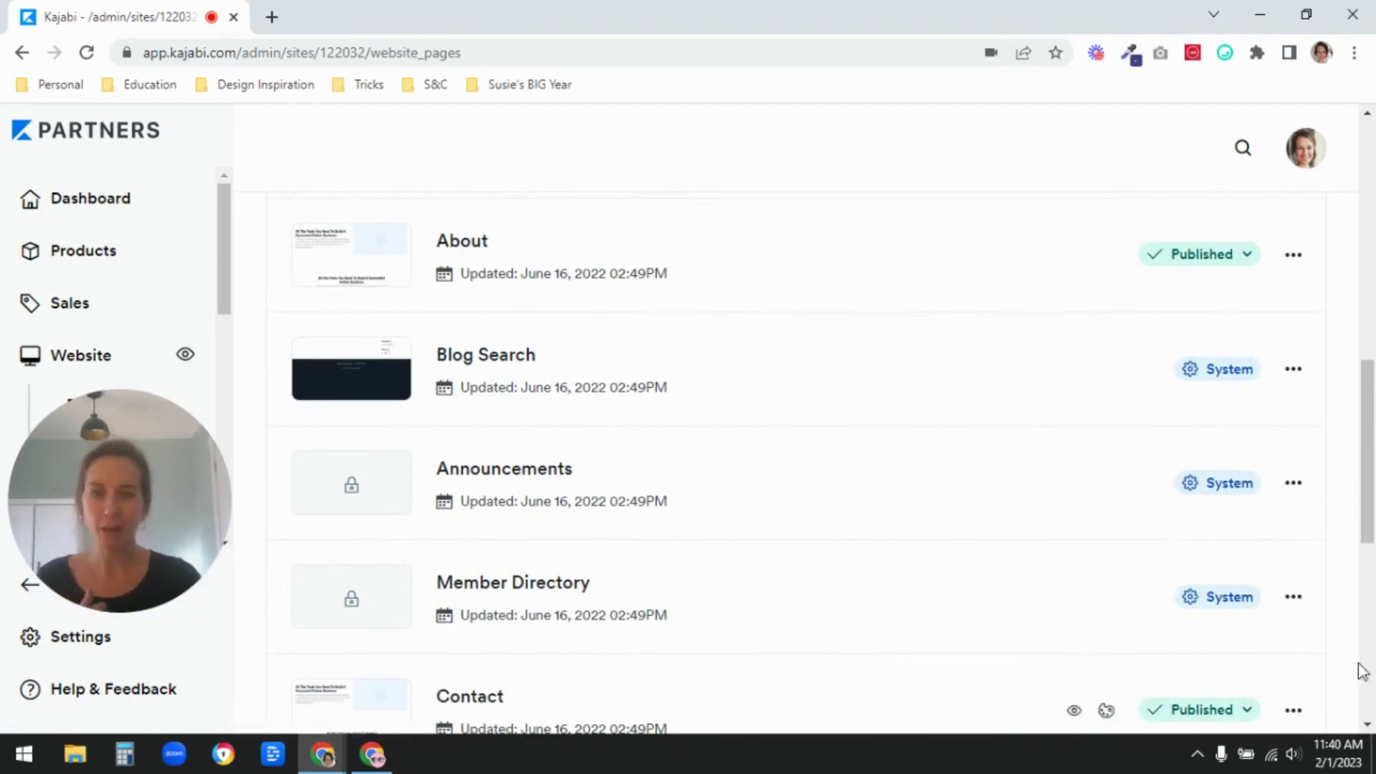
{"action": "mouse_move", "coordinate": [1370, 480]}
{"action": "left_mouse_down"}
{"action": "mouse_move", "coordinate": [1372, 608]}
{"action": "mouse_move", "coordinate": [1373, 216]}
{"action": "mouse_move", "coordinate": [1373, 309]}
{"action": "left_mouse_up"}
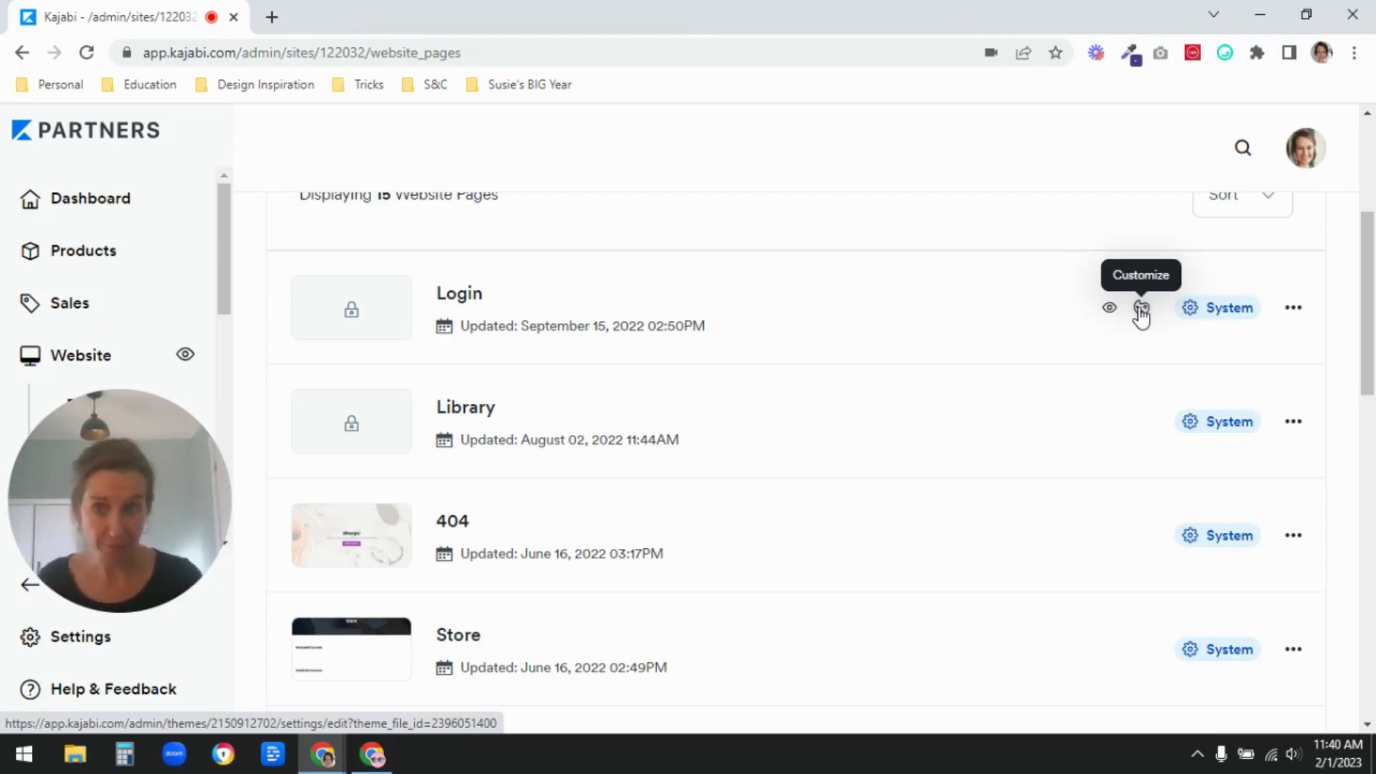
{"action": "scroll", "coordinate": [828, 641], "scroll_direction": "up", "scroll_amount": 1}
{"action": "left_click_drag", "start_coordinate": [1373, 220], "coordinate": [1372, 184]}
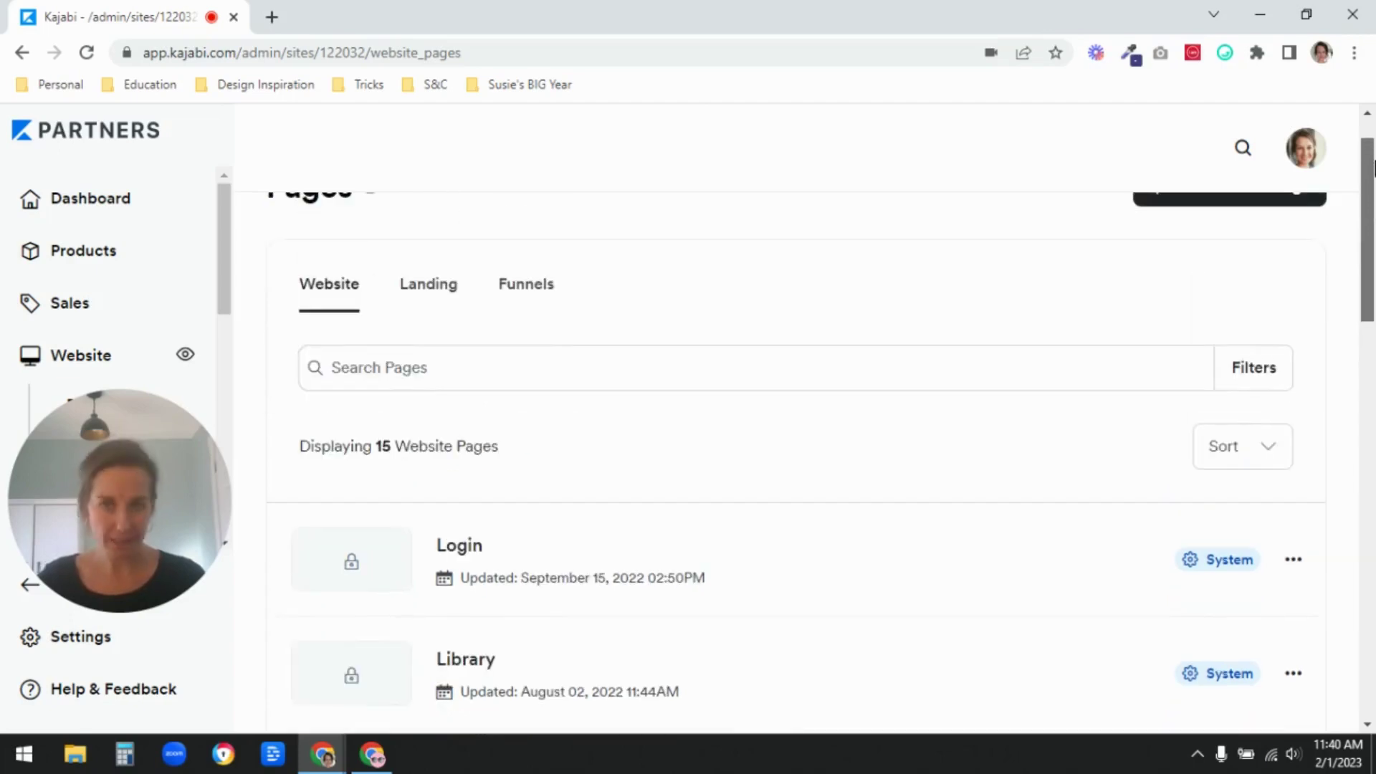
Step: Scroll the Design overview down to the saved templates Premier Site and Carl
{"action": "left_click_drag", "start_coordinate": [22, 467], "coordinate": [1219, 526]}
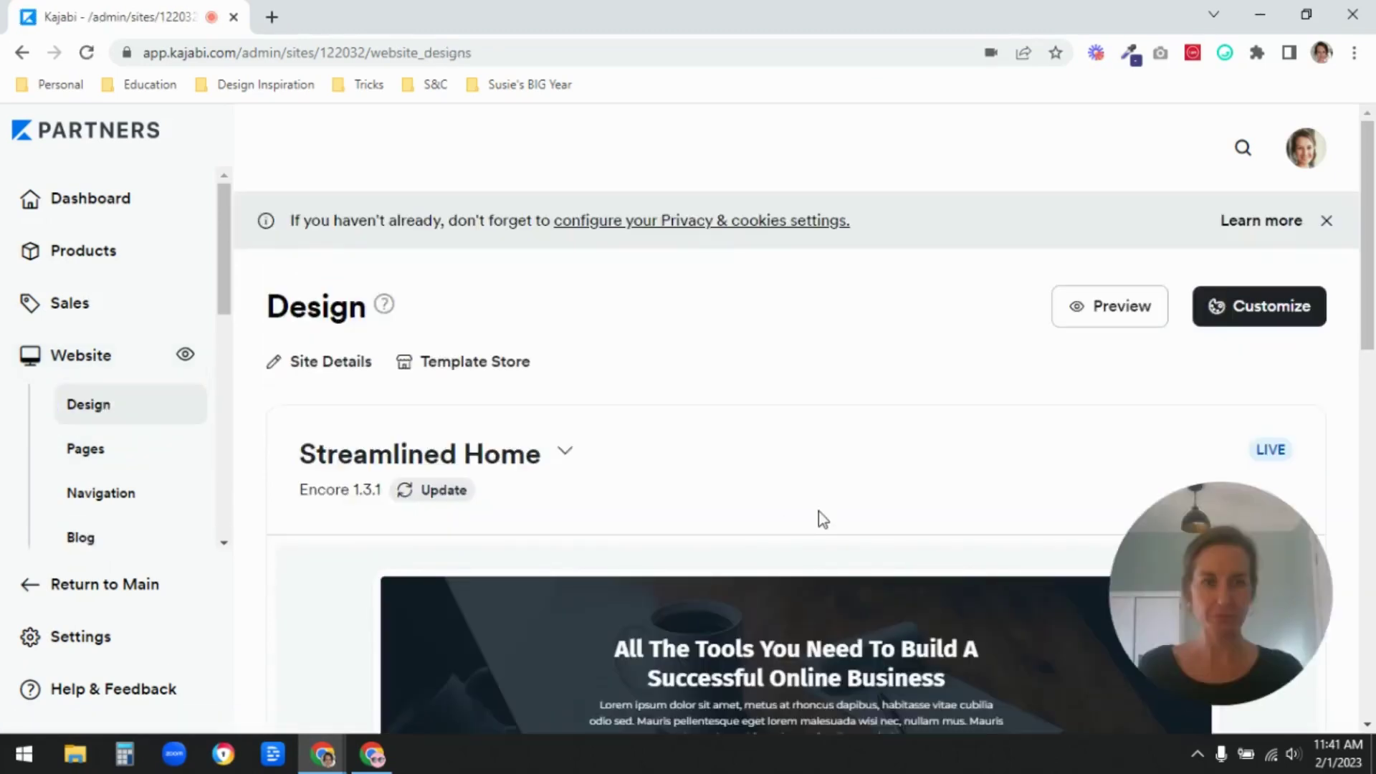
{"action": "left_click_drag", "start_coordinate": [1373, 235], "coordinate": [1373, 280]}
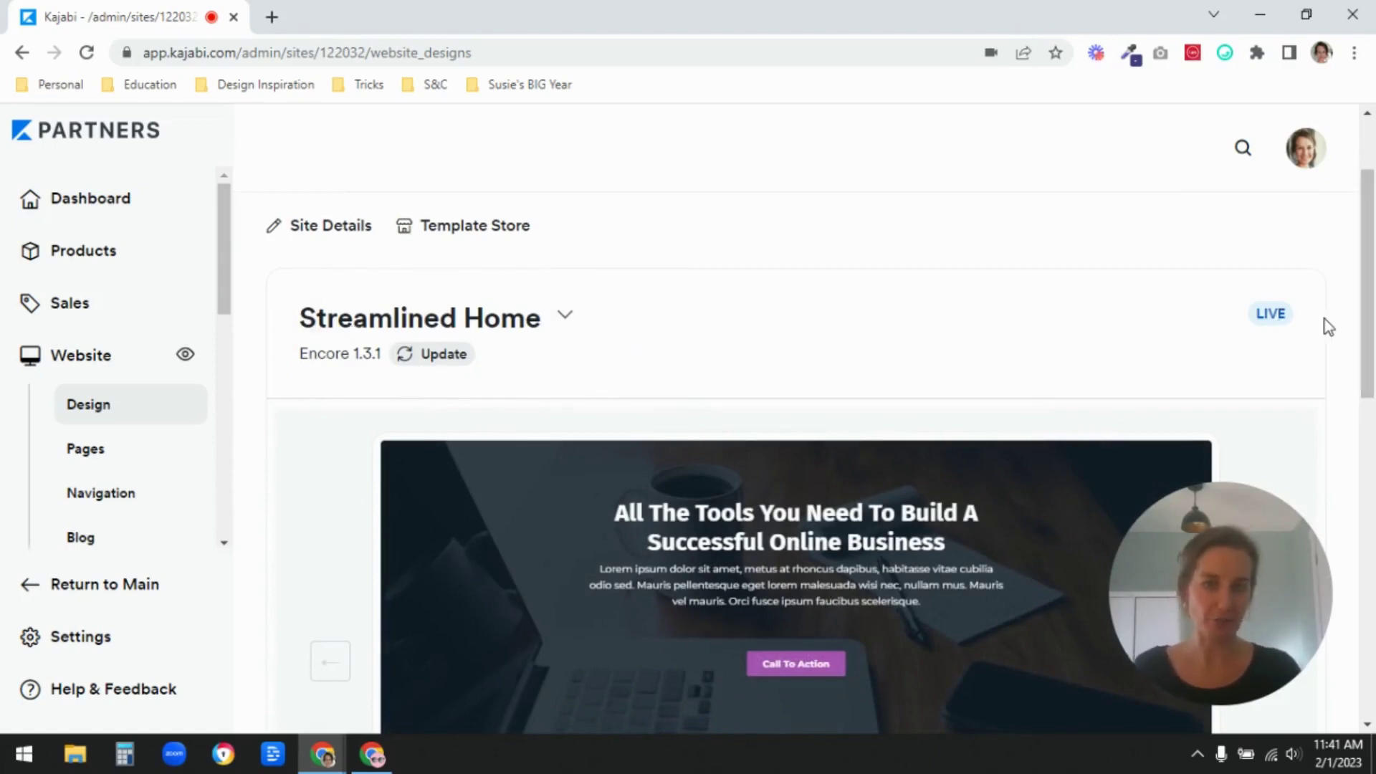
{"action": "left_click_drag", "start_coordinate": [1373, 310], "coordinate": [1372, 328]}
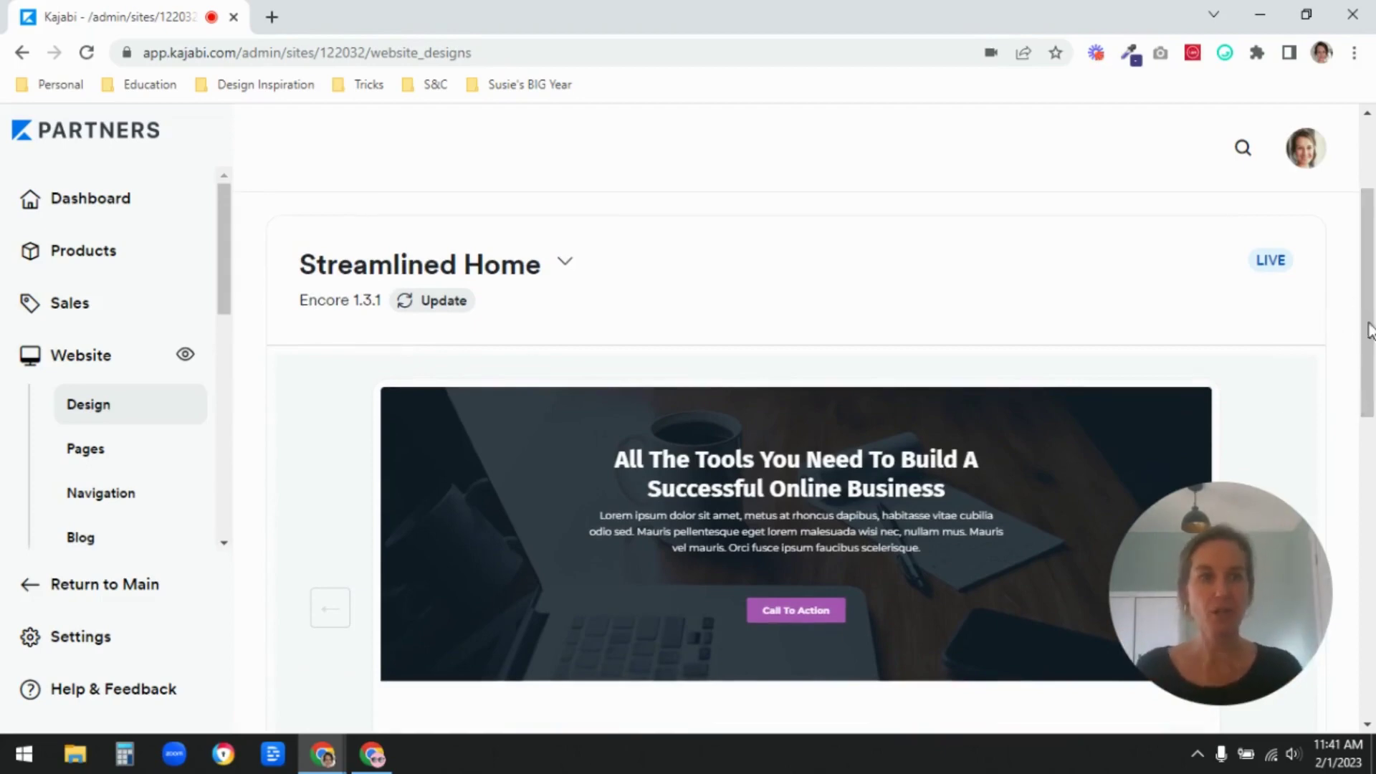
{"action": "left_click_drag", "start_coordinate": [1370, 330], "coordinate": [1372, 521]}
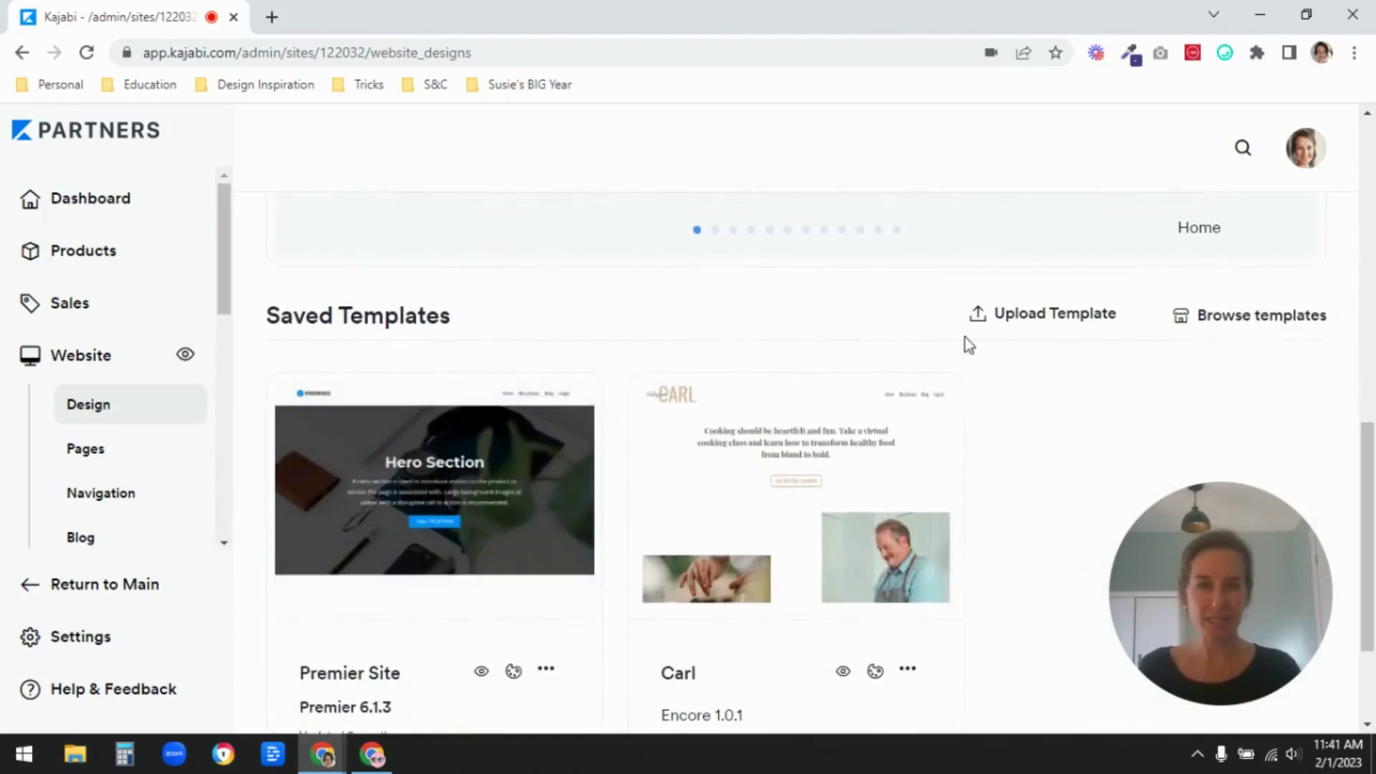
Step: Open Browse templates in a new tab to view the Template Store's free templates
{"action": "right_click", "coordinate": [1253, 322]}
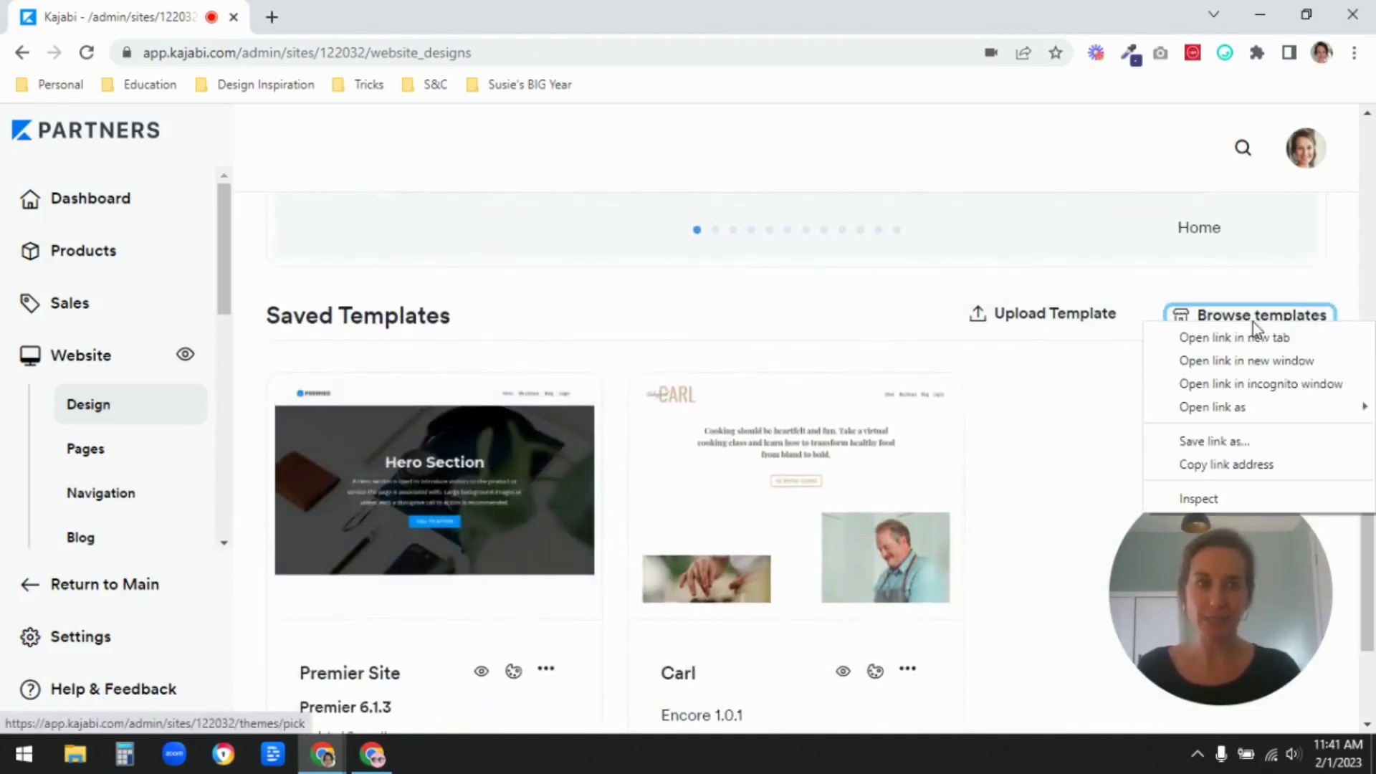
{"action": "left_click", "coordinate": [1256, 338]}
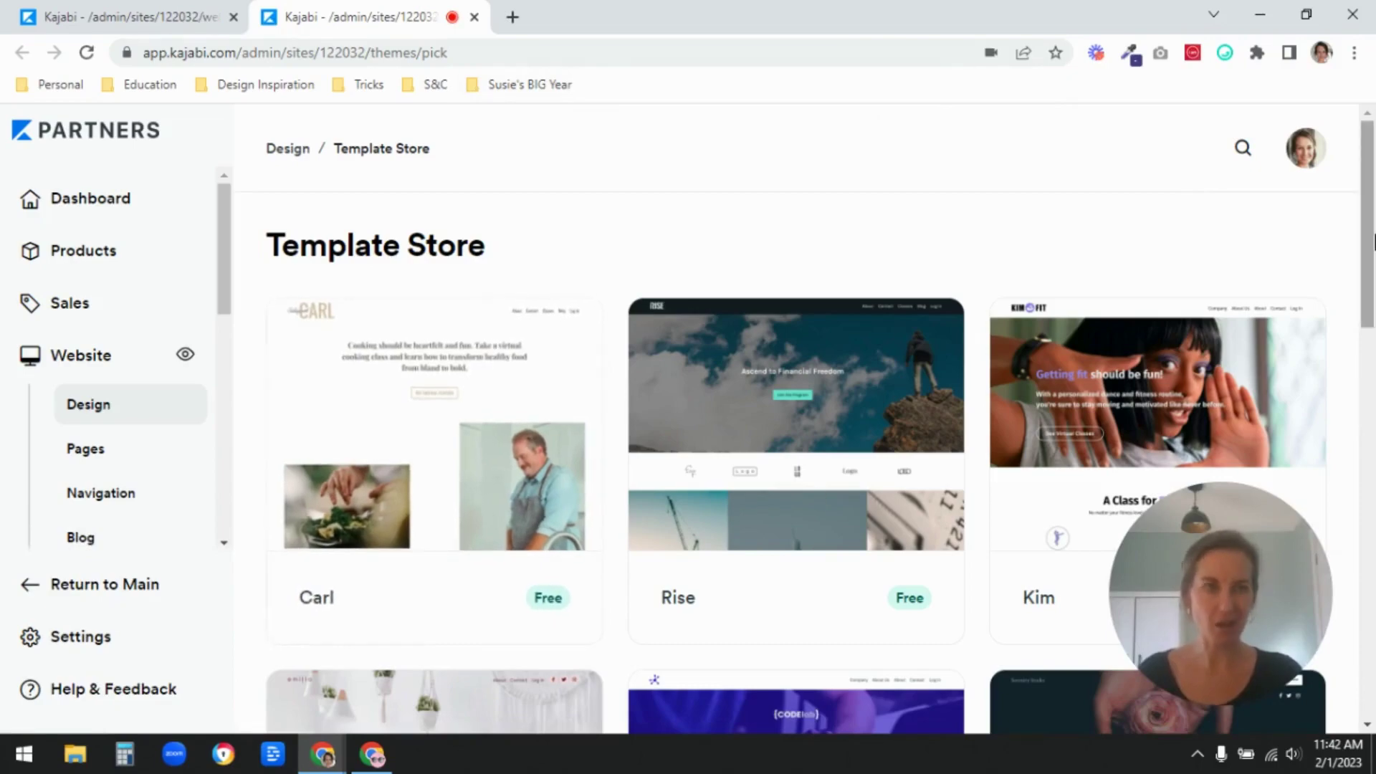
{"action": "mouse_move", "coordinate": [1367, 274]}
{"action": "left_mouse_down"}
{"action": "mouse_move", "coordinate": [1372, 584]}
{"action": "mouse_move", "coordinate": [1374, 205]}
{"action": "left_mouse_up"}
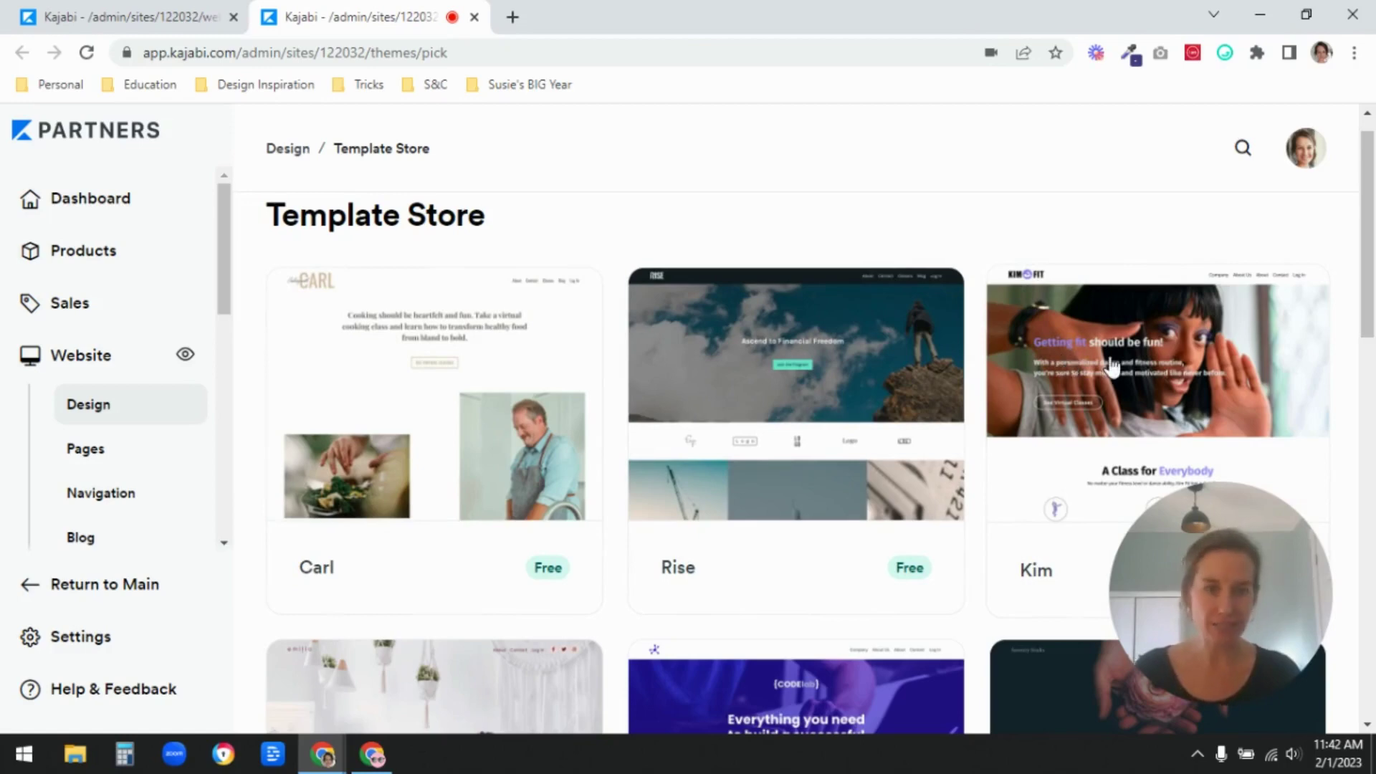
Step: Return to the Design overview and view the Carl saved template's options
{"action": "left_click", "coordinate": [290, 152]}
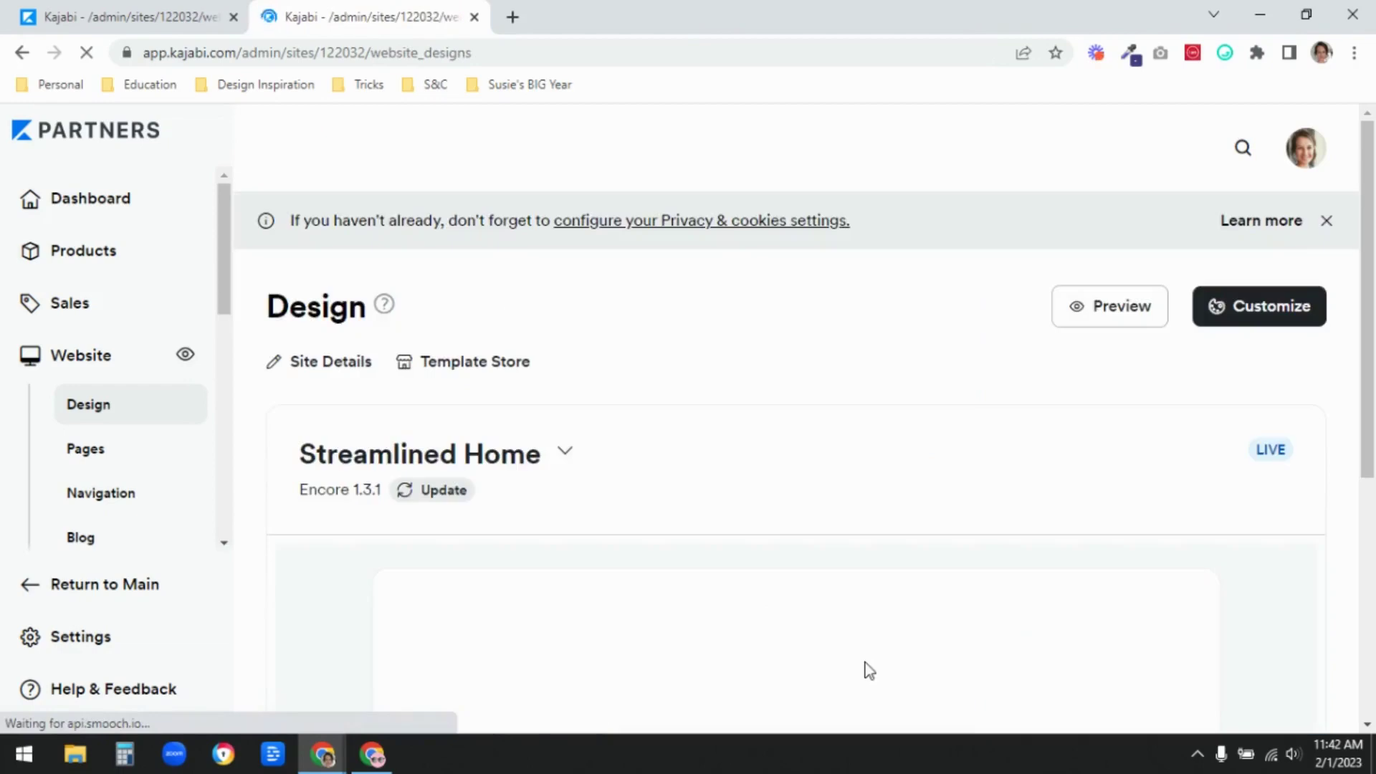
{"action": "left_click_drag", "start_coordinate": [1369, 301], "coordinate": [1373, 602]}
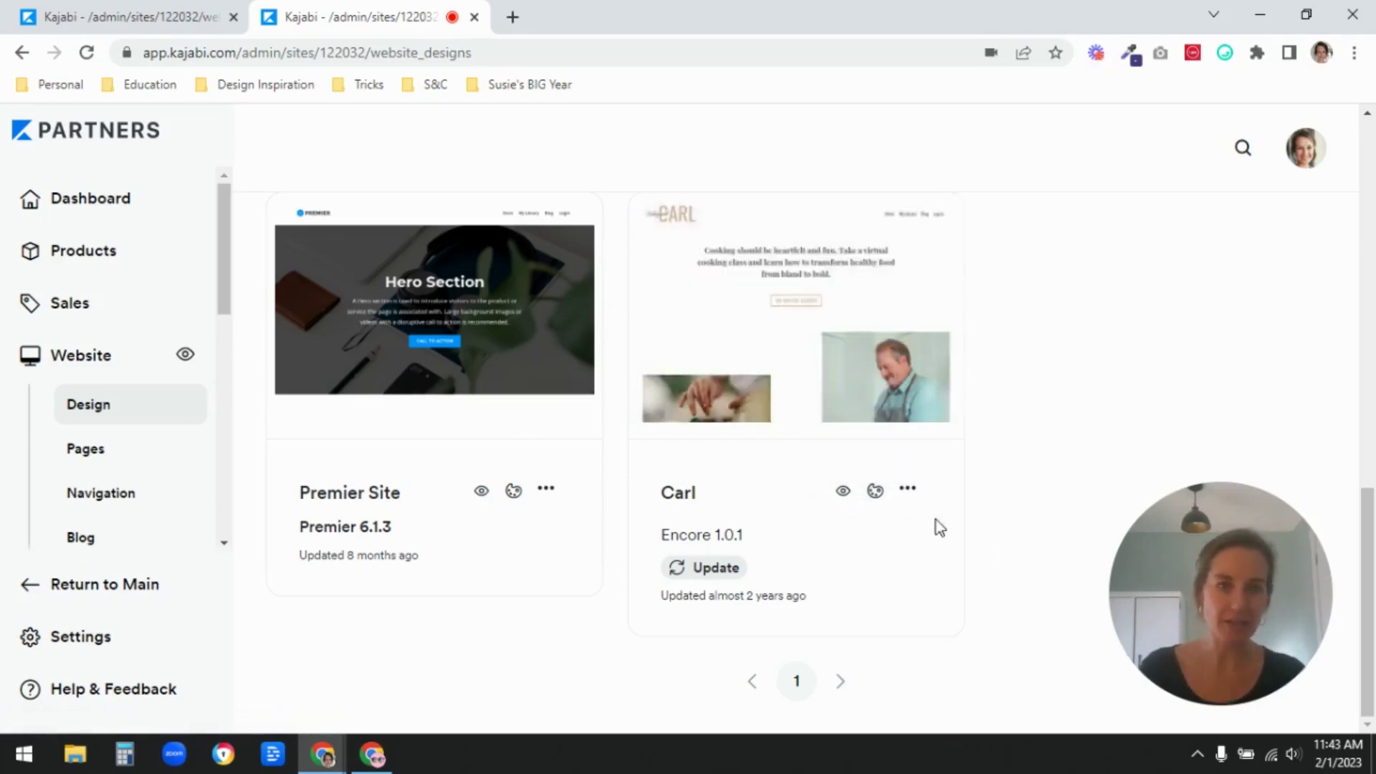
{"action": "left_click", "coordinate": [908, 490]}
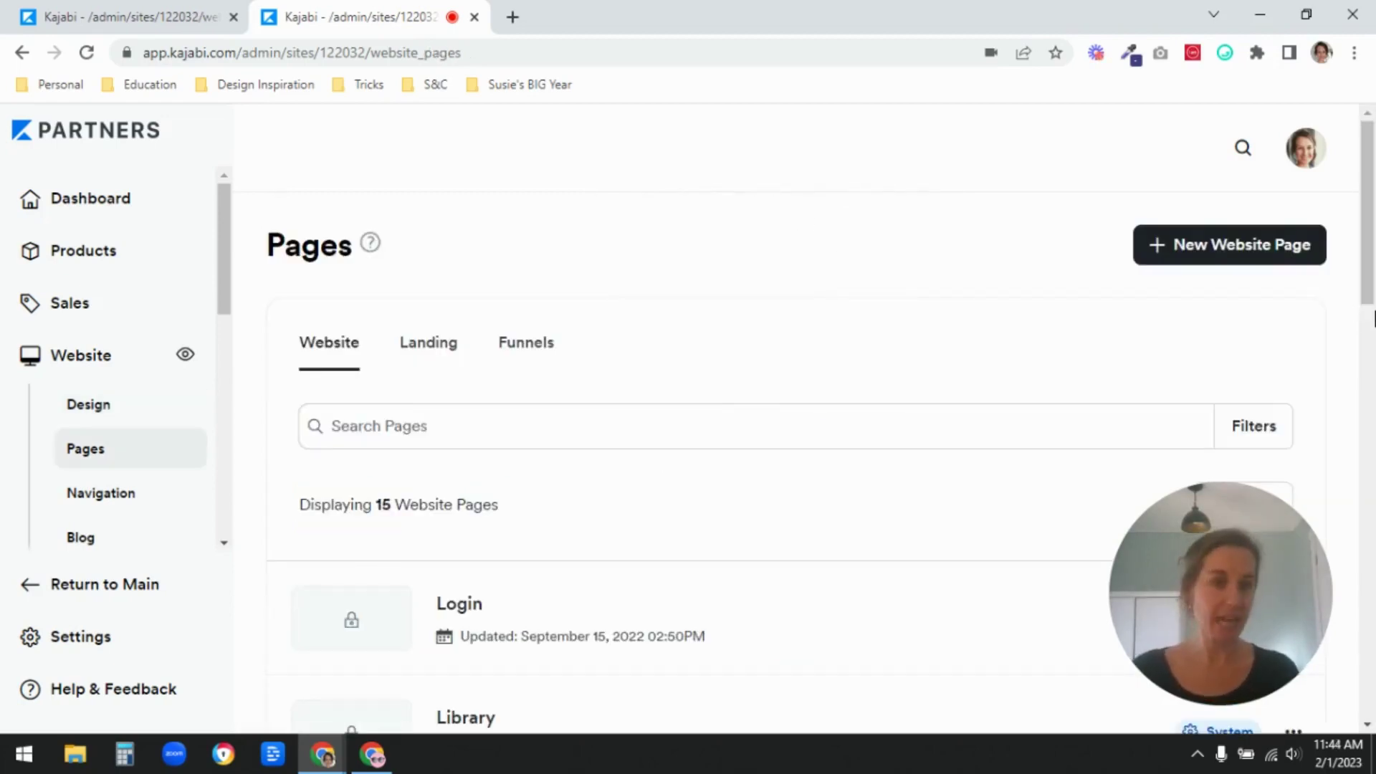
{"action": "scroll", "coordinate": [1374, 333], "scroll_direction": "down", "scroll_amount": 3}
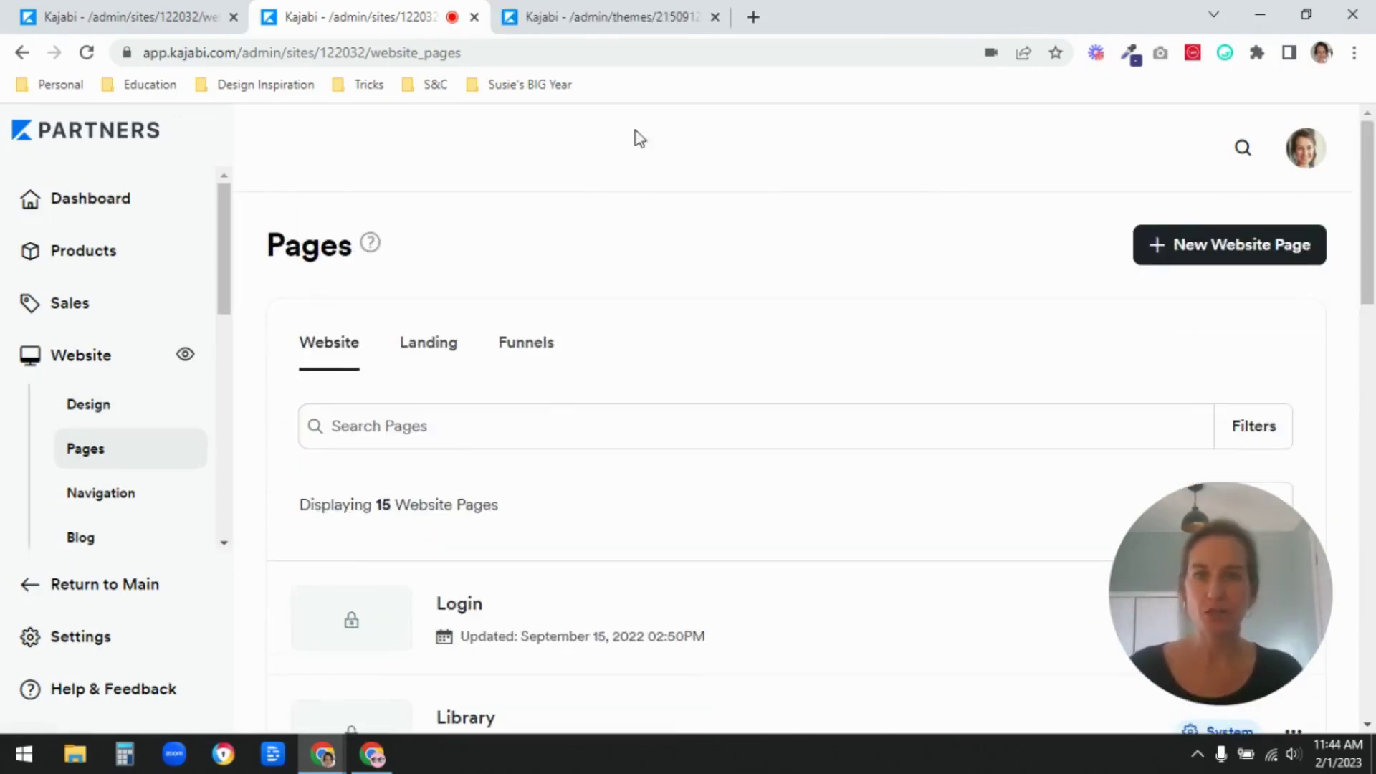
{"action": "scroll", "coordinate": [1315, 372], "scroll_direction": "down", "scroll_amount": 5}
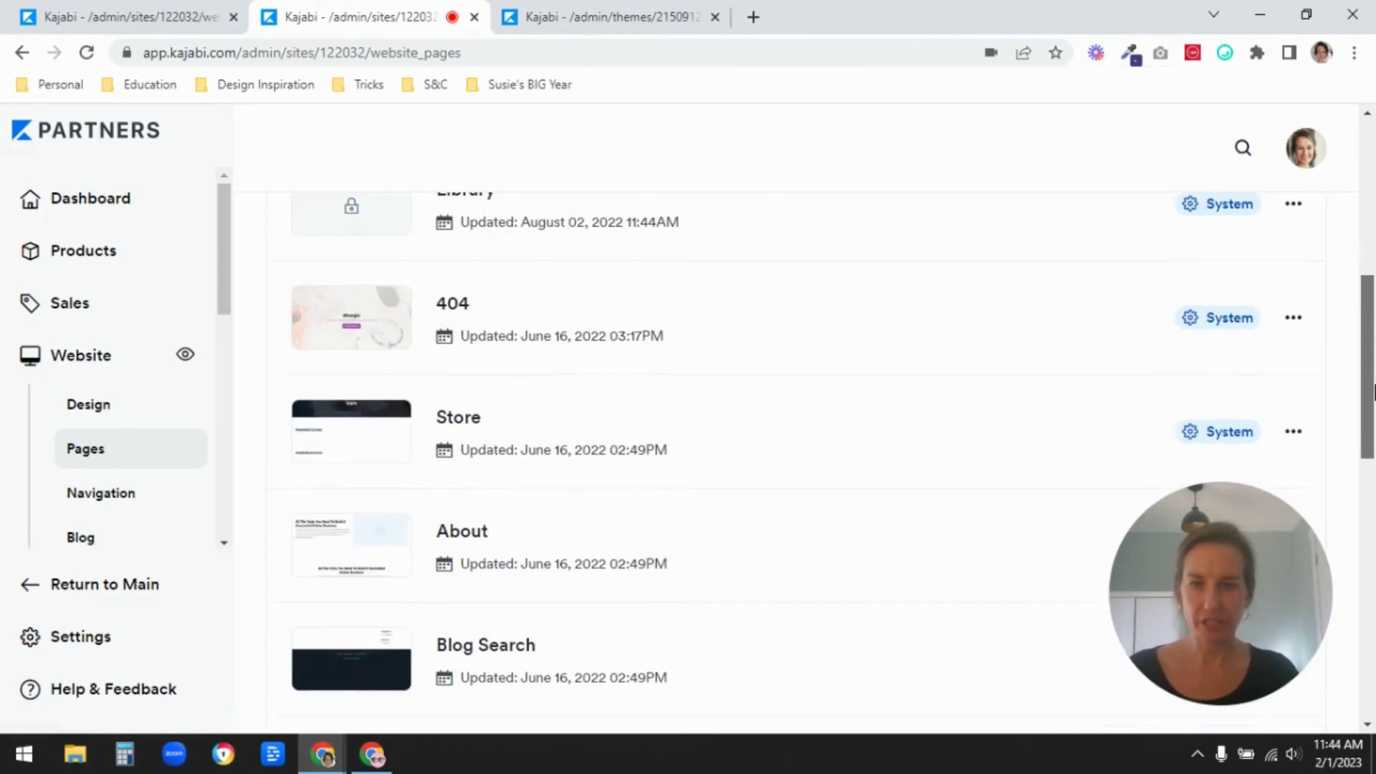
Step: Open a page's Customize editor in a new browser tab from the Pages list
{"action": "right_click", "coordinate": [1145, 325]}
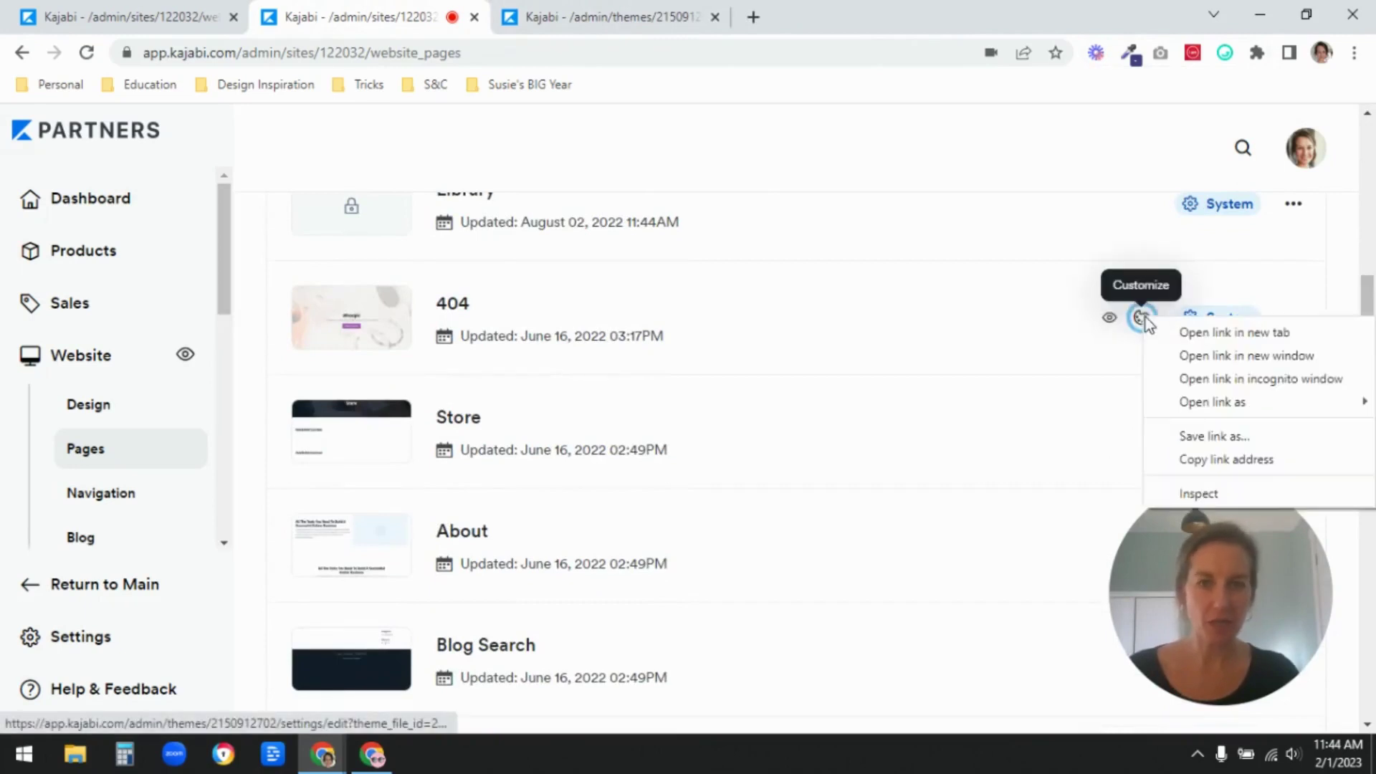
{"action": "left_click", "coordinate": [1201, 334]}
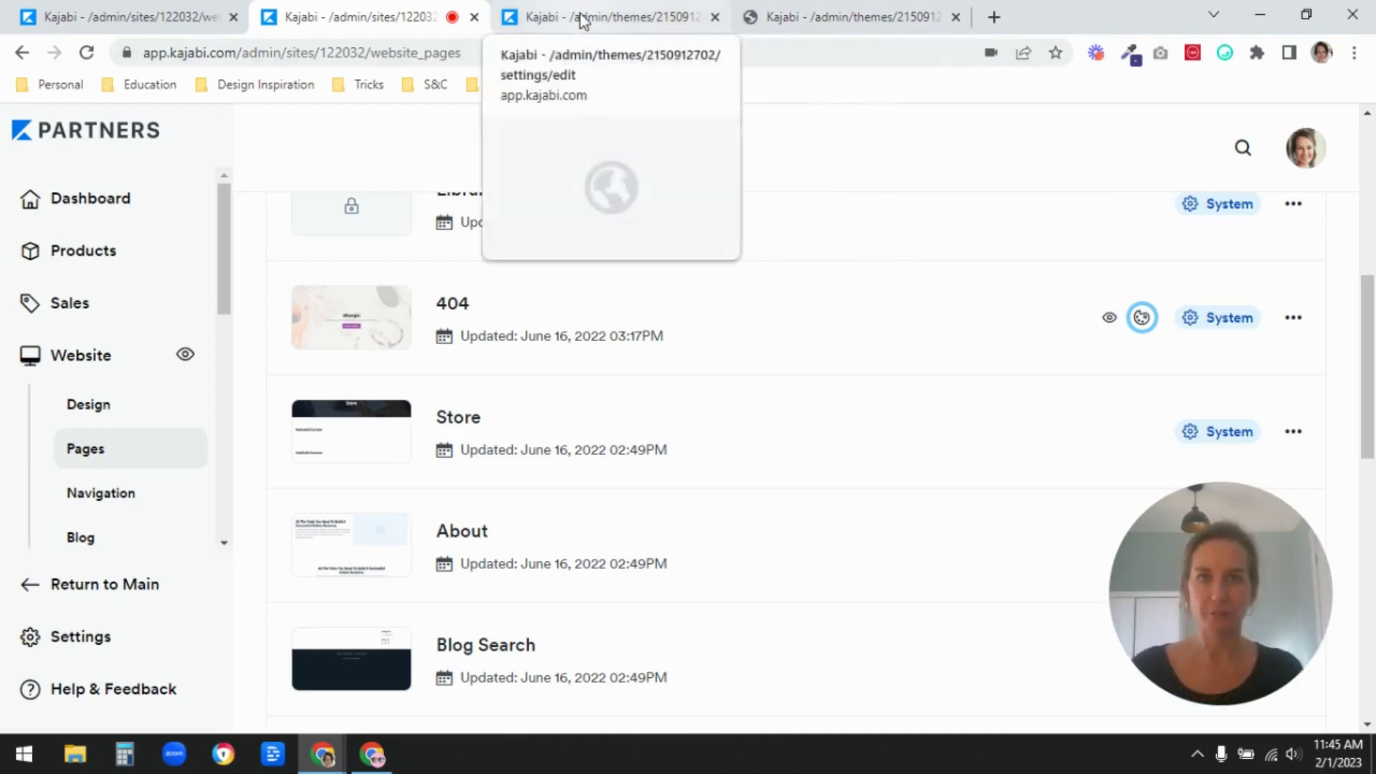
Step: Set the theme's style guide heading font to Alice and save it
{"action": "left_click", "coordinate": [613, 19]}
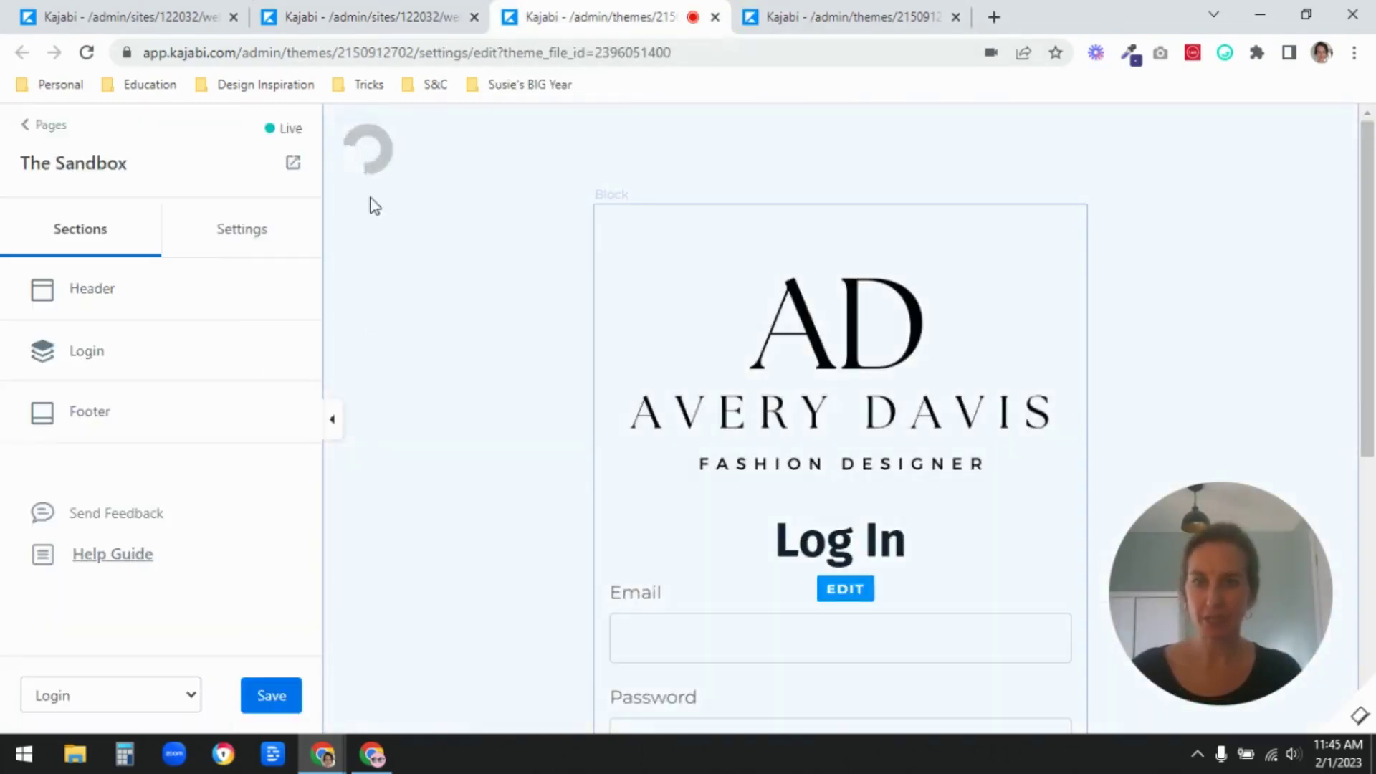
{"action": "left_click", "coordinate": [238, 235]}
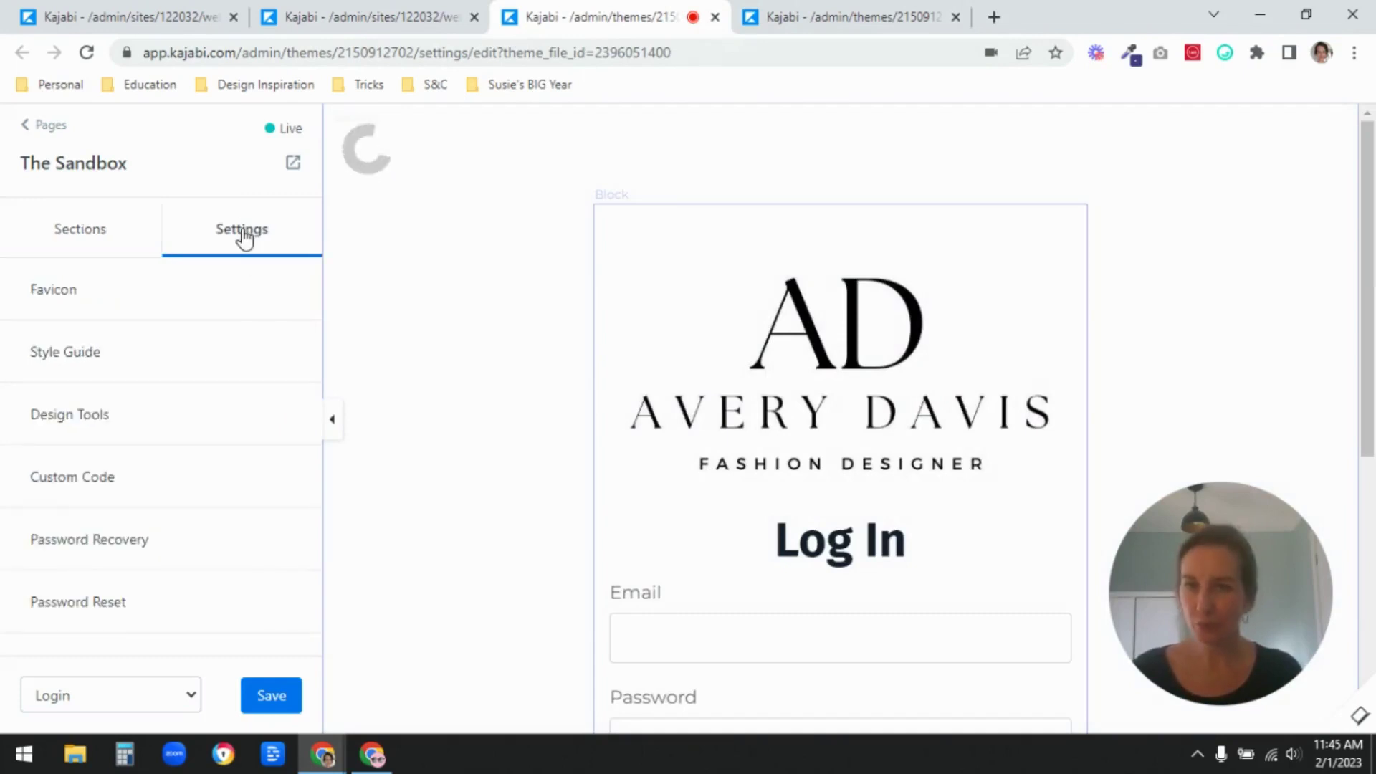
{"action": "left_click", "coordinate": [62, 351]}
{"action": "left_click_drag", "start_coordinate": [314, 207], "coordinate": [354, 394]}
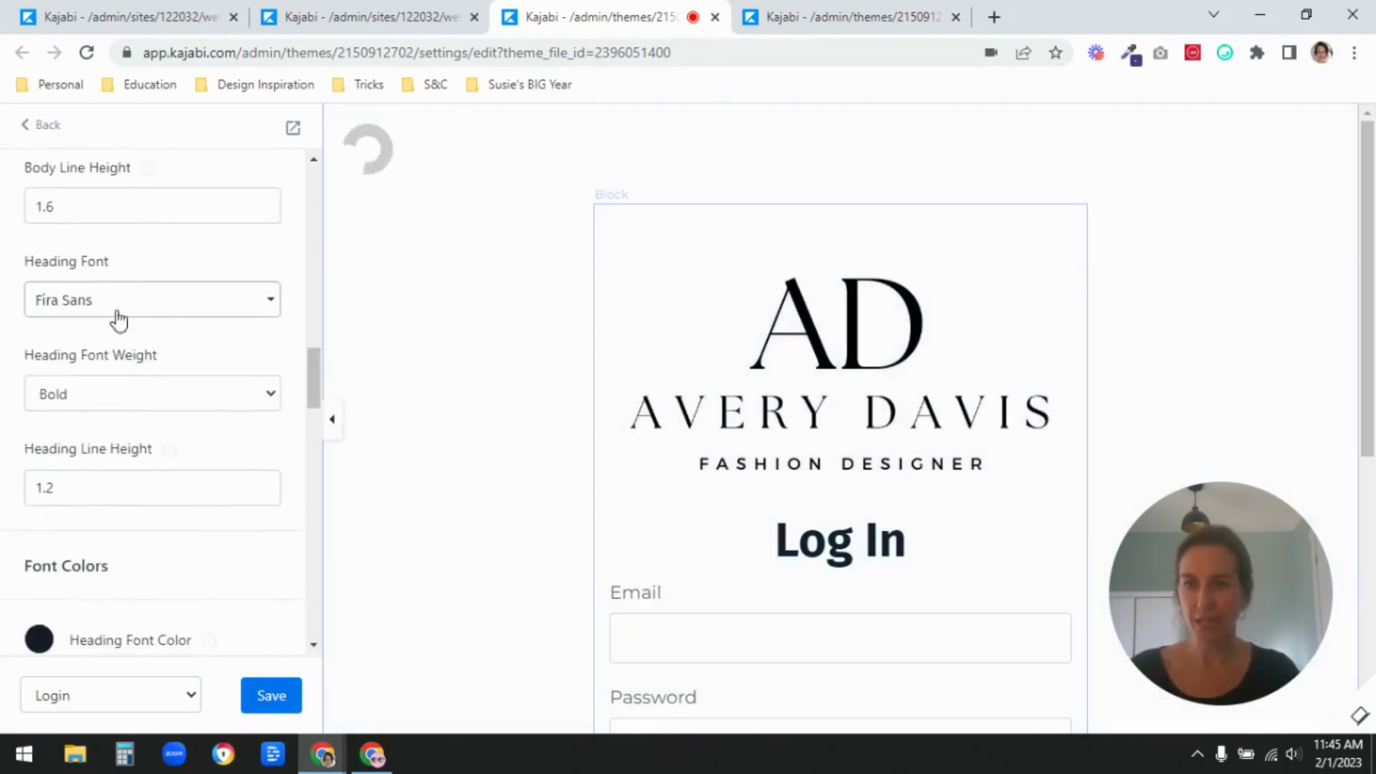
{"action": "left_click", "coordinate": [157, 314]}
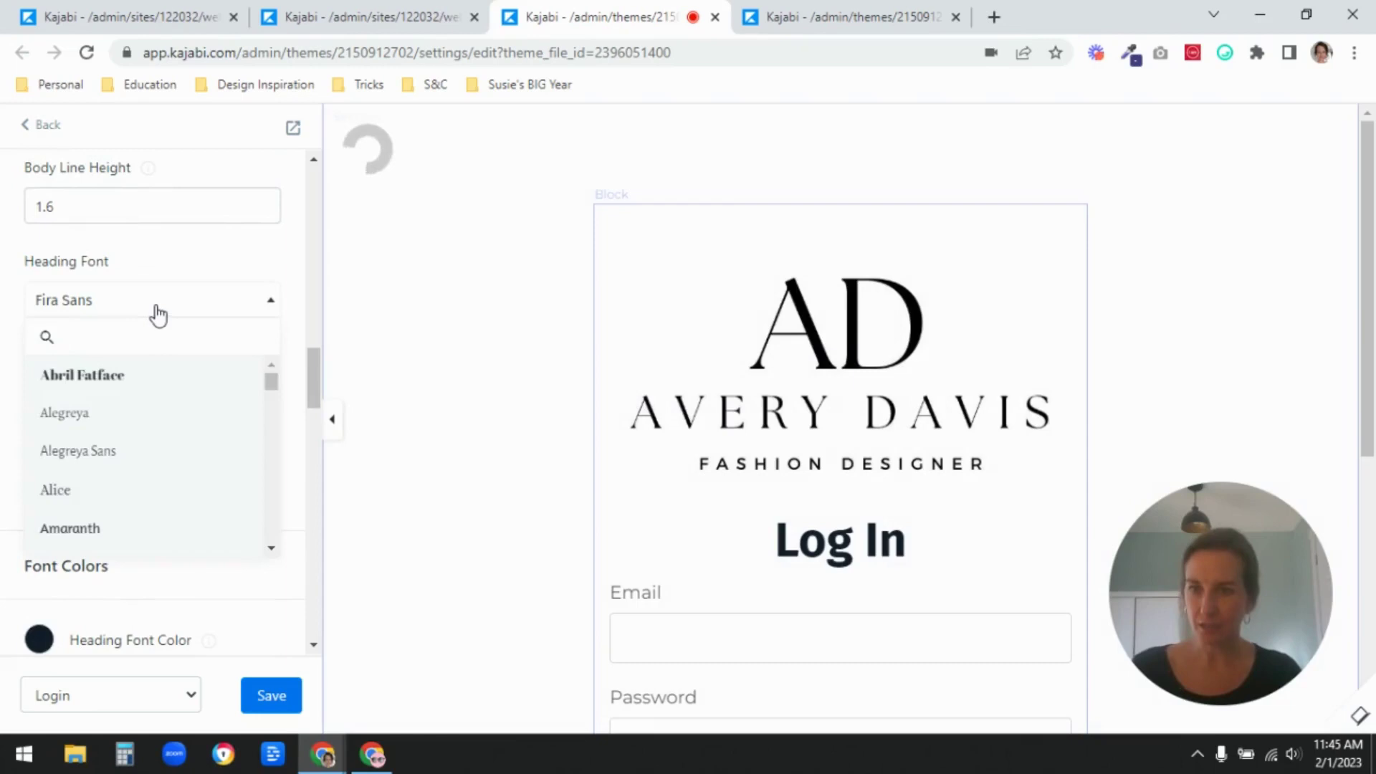
{"action": "left_click", "coordinate": [140, 487]}
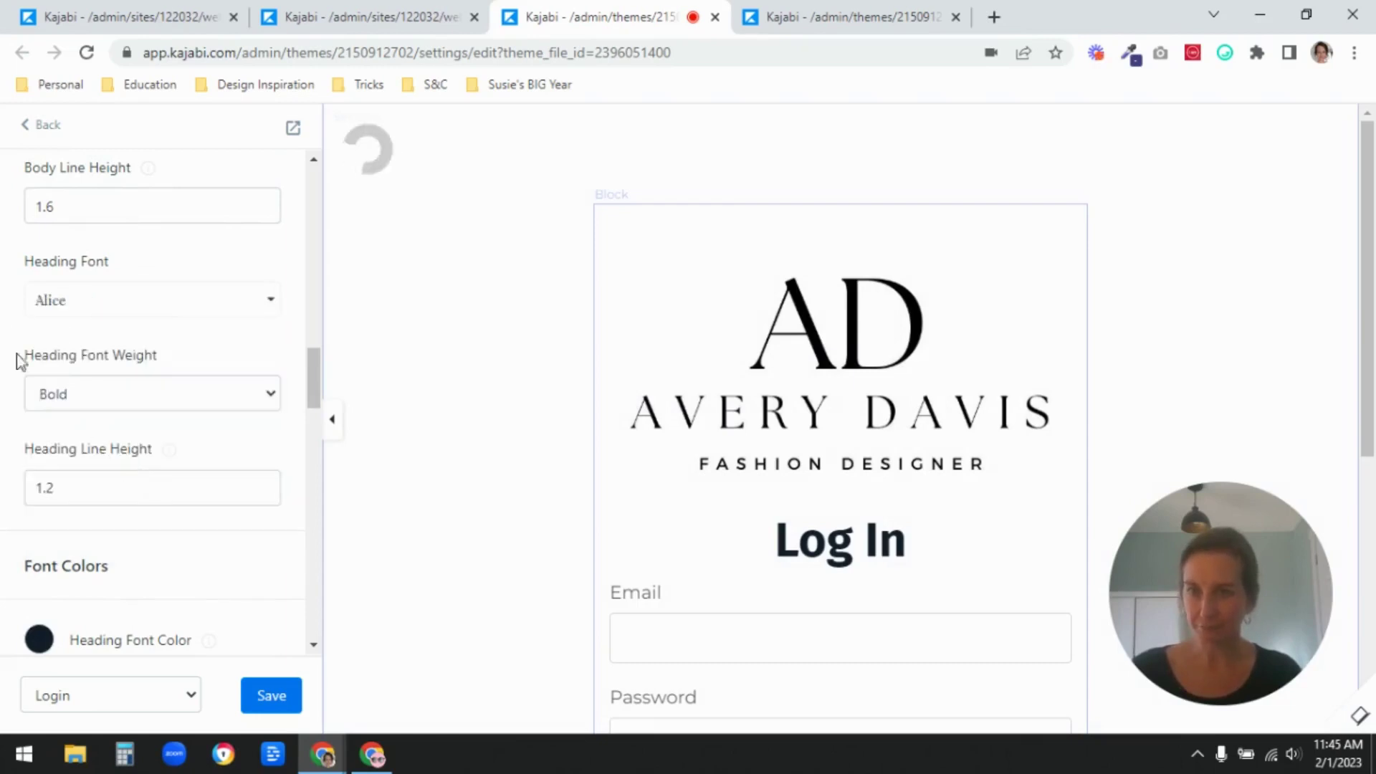
{"action": "left_click", "coordinate": [273, 696]}
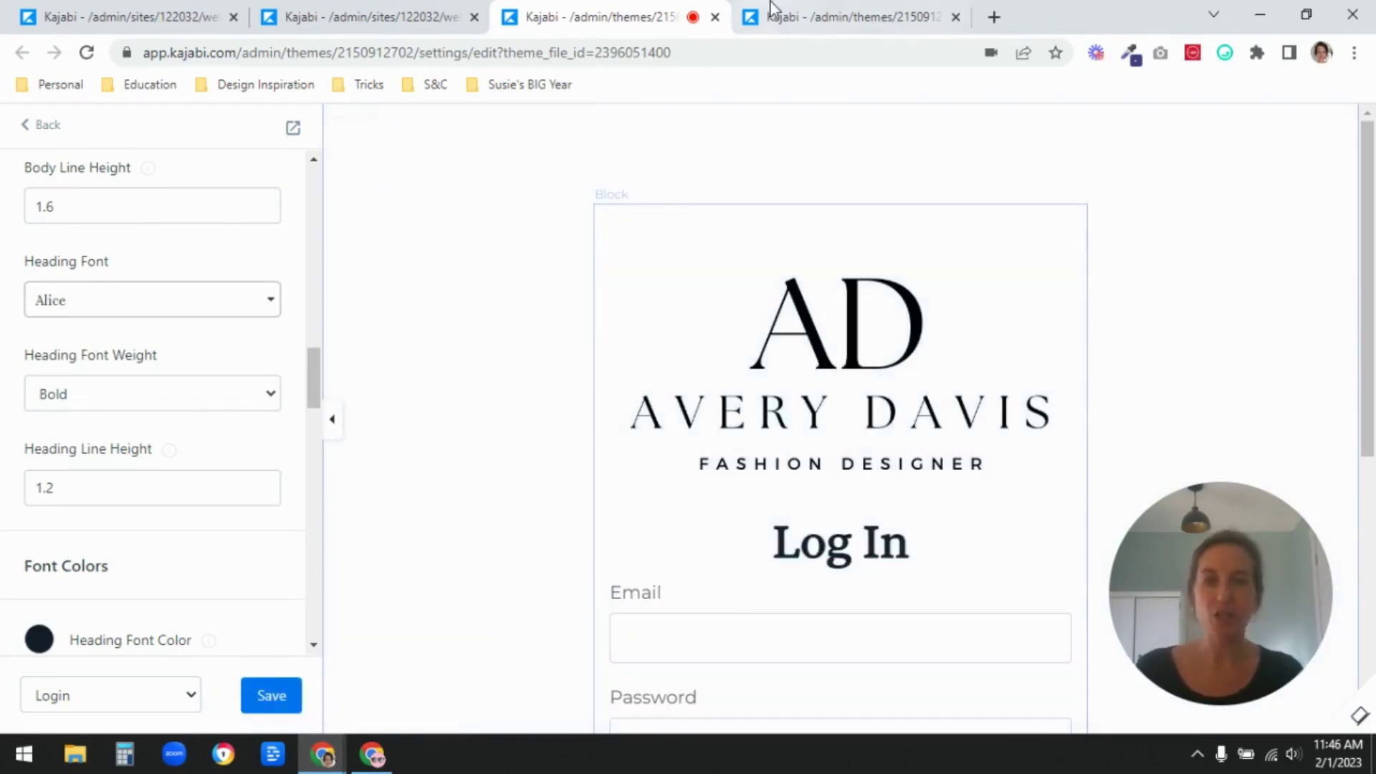
Step: Reload the 404 editor with the latest theme changes, then return to the Login editor
{"action": "left_click", "coordinate": [834, 18]}
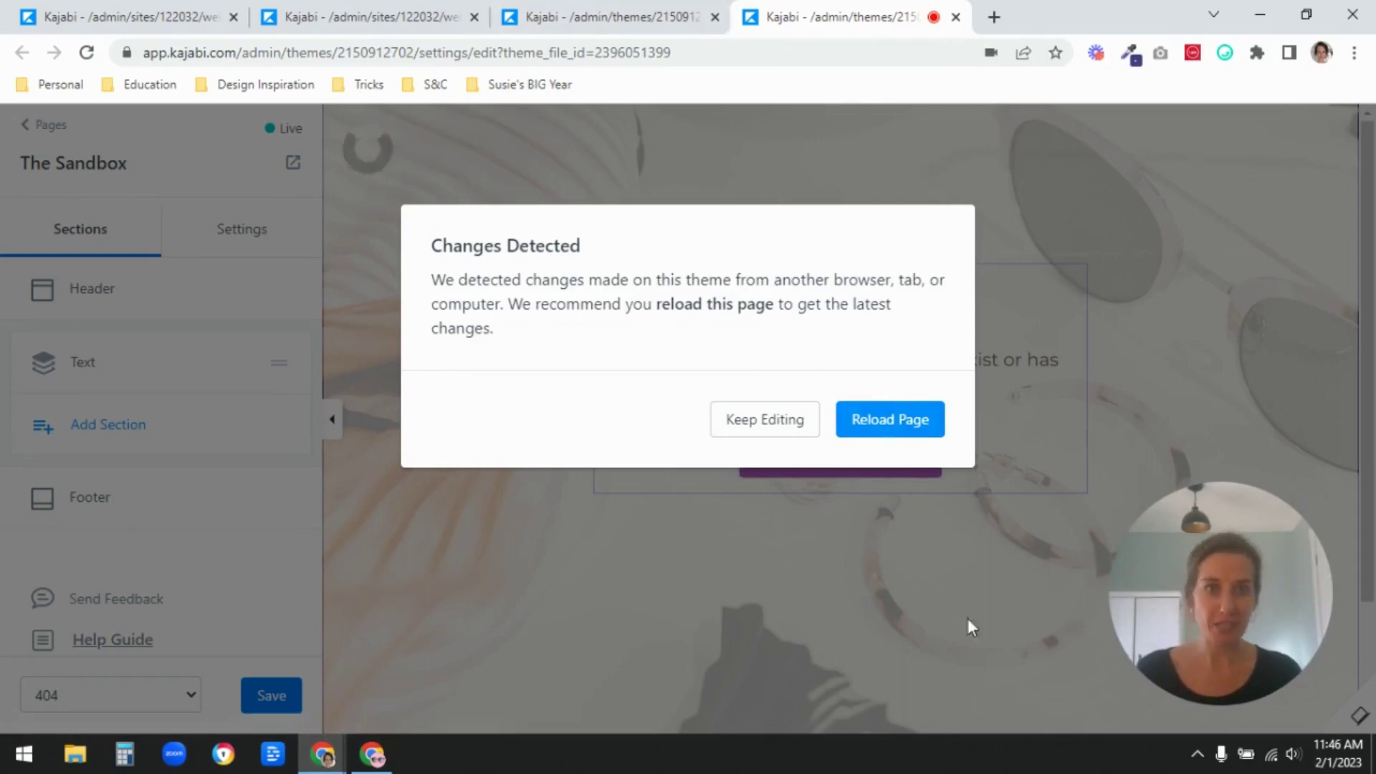
{"action": "left_click", "coordinate": [884, 437]}
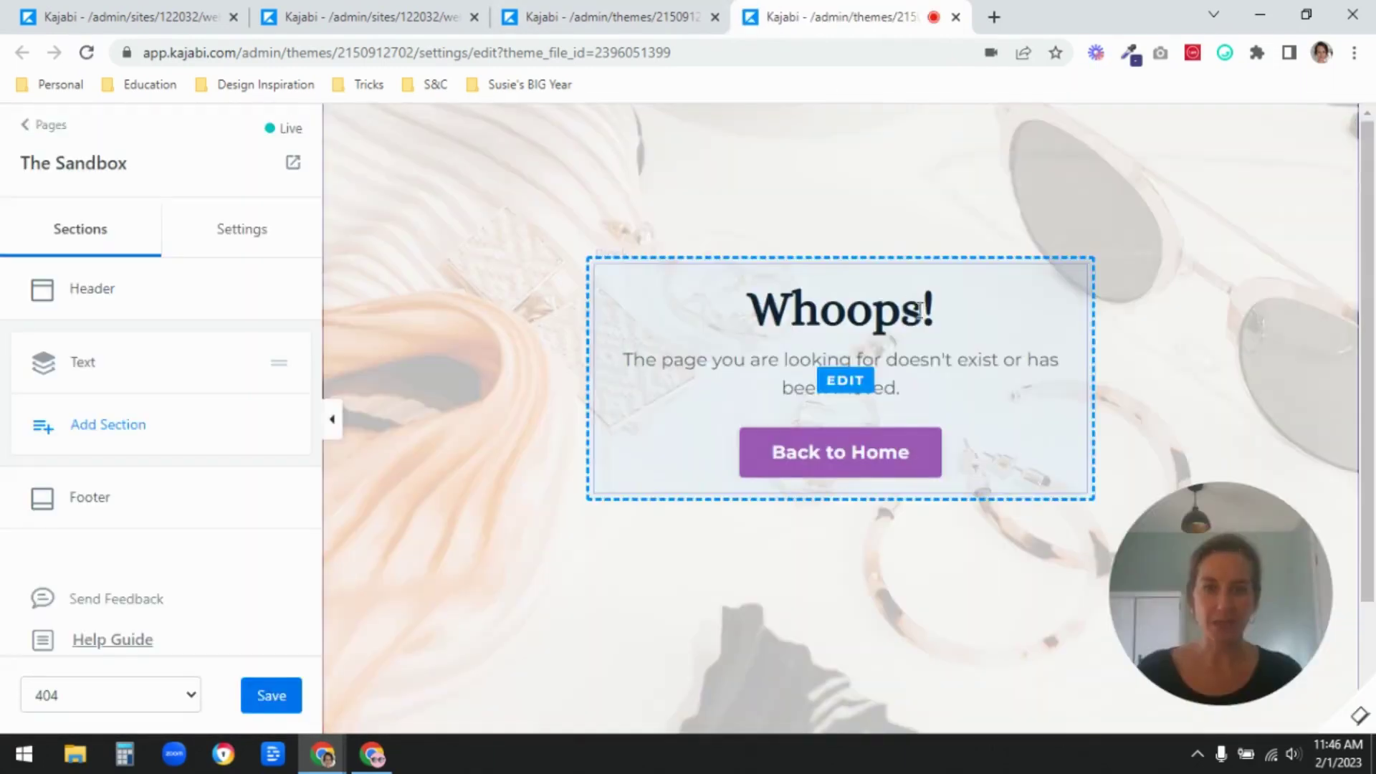
{"action": "left_click", "coordinate": [554, 18]}
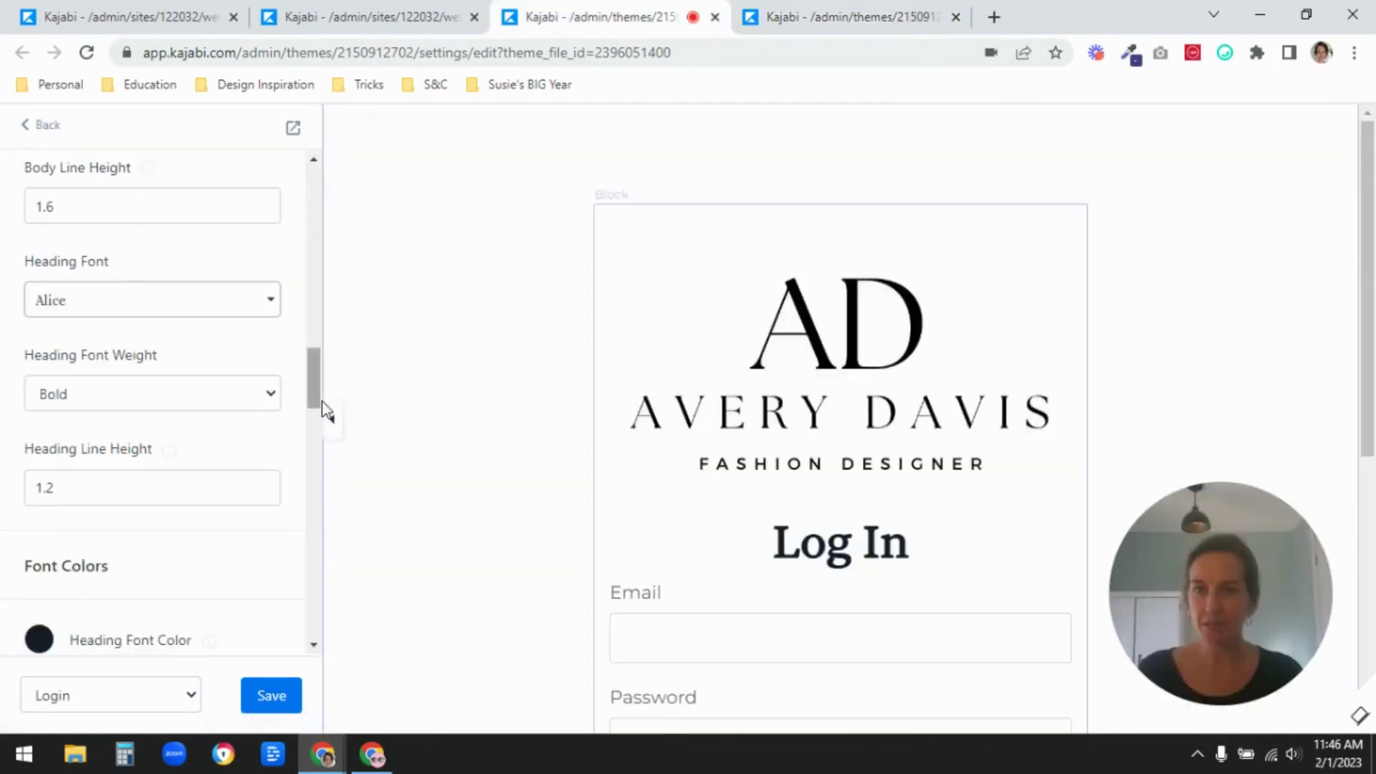
{"action": "mouse_move", "coordinate": [322, 401]}
{"action": "left_mouse_down"}
{"action": "mouse_move", "coordinate": [298, 242]}
{"action": "mouse_move", "coordinate": [2, 154]}
{"action": "left_mouse_up"}
Step: Make the header visible on the Login page through its Desktop Layout options
{"action": "left_click", "coordinate": [46, 126]}
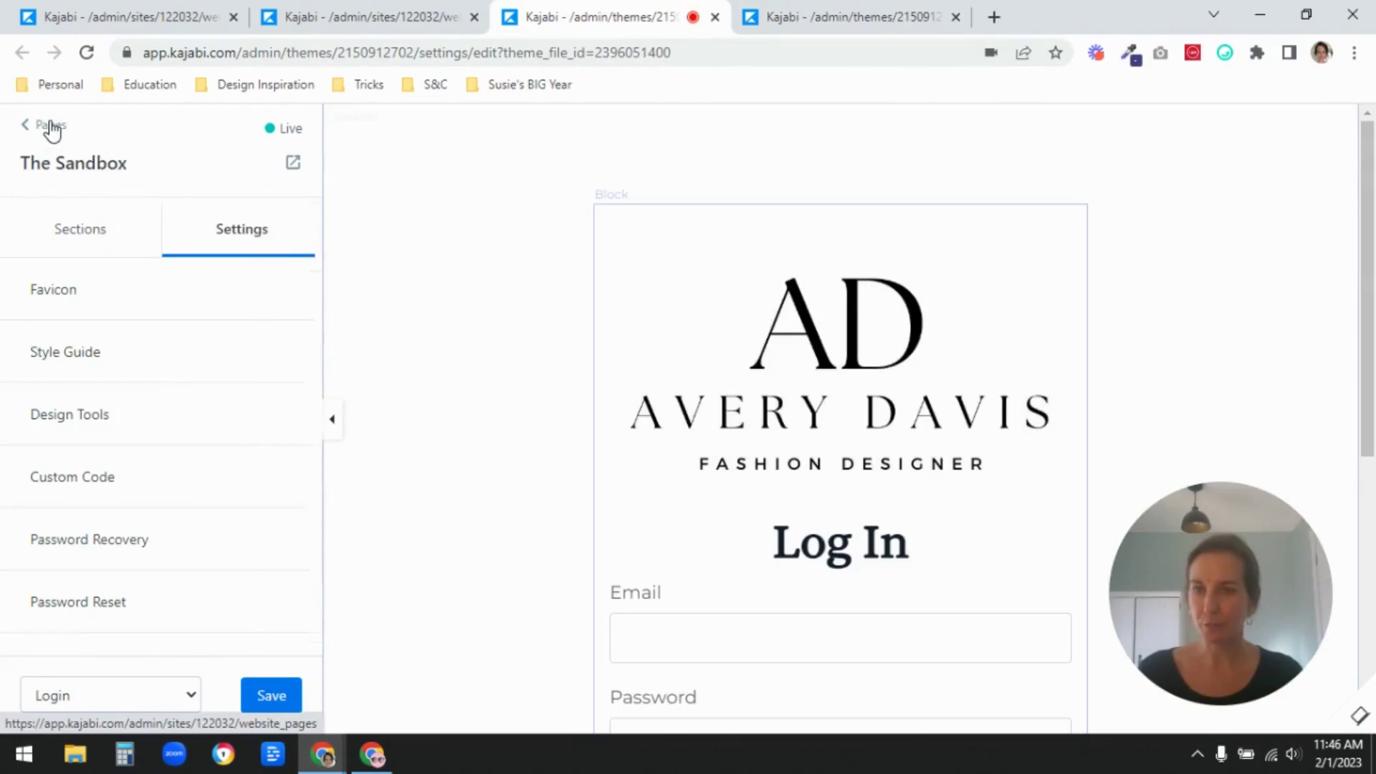
{"action": "left_click", "coordinate": [89, 239]}
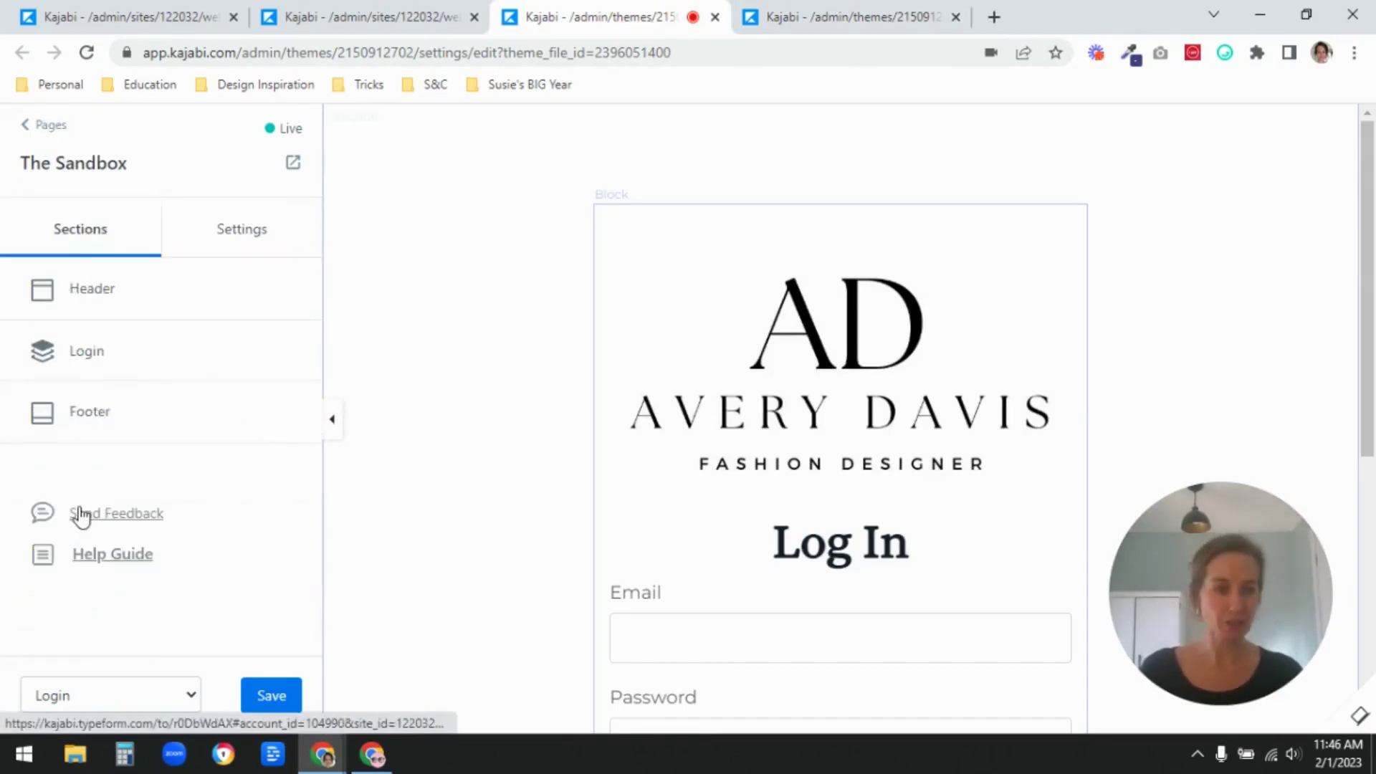
{"action": "left_click", "coordinate": [99, 291]}
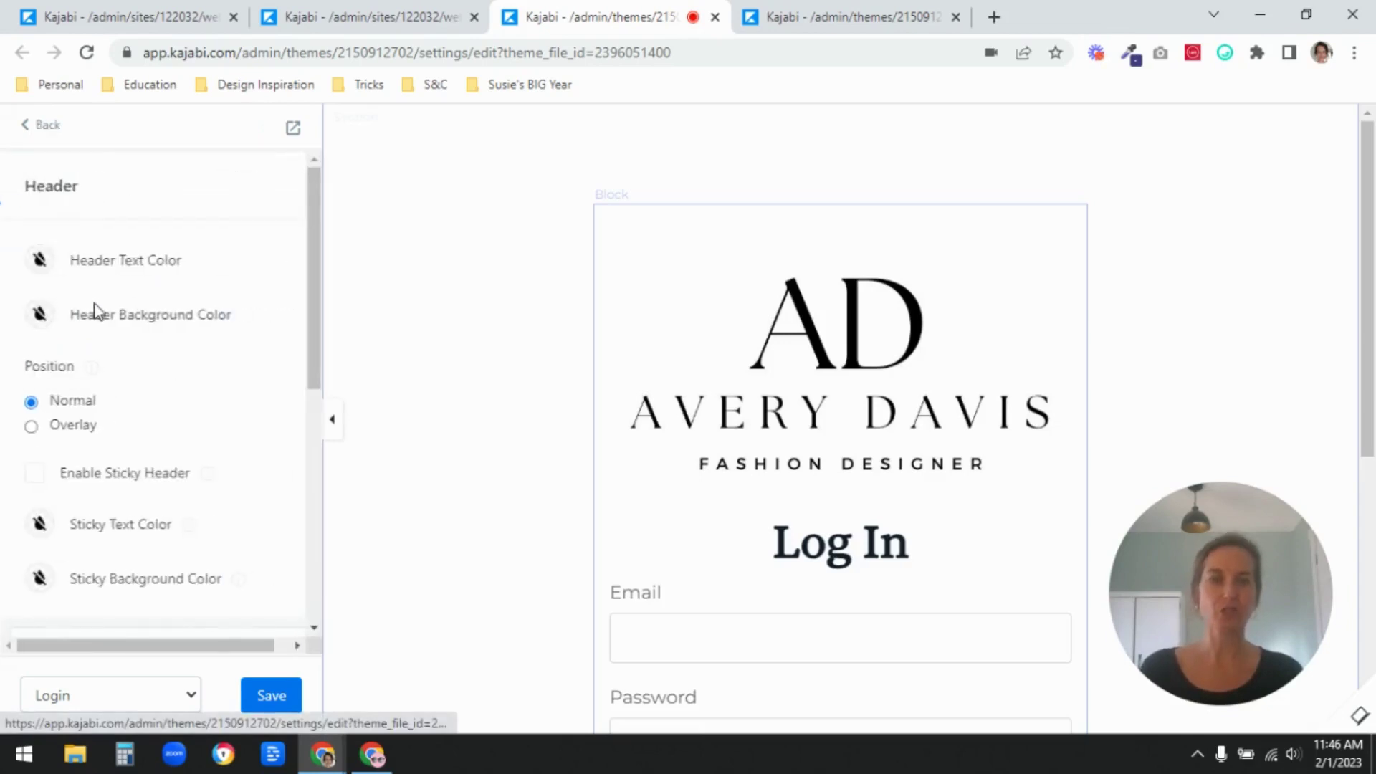
{"action": "left_click_drag", "start_coordinate": [311, 270], "coordinate": [295, 473]}
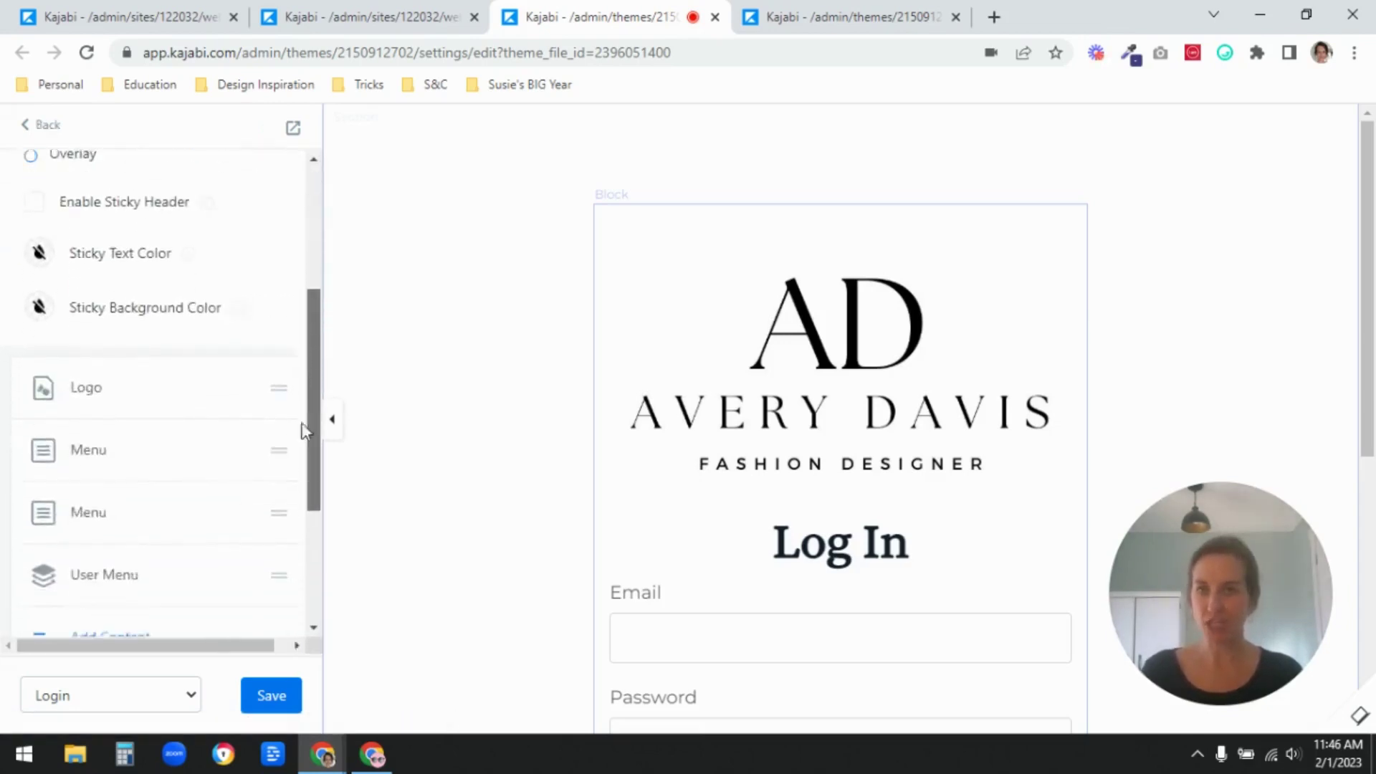
{"action": "scroll", "coordinate": [296, 473], "scroll_direction": "down", "scroll_amount": 1}
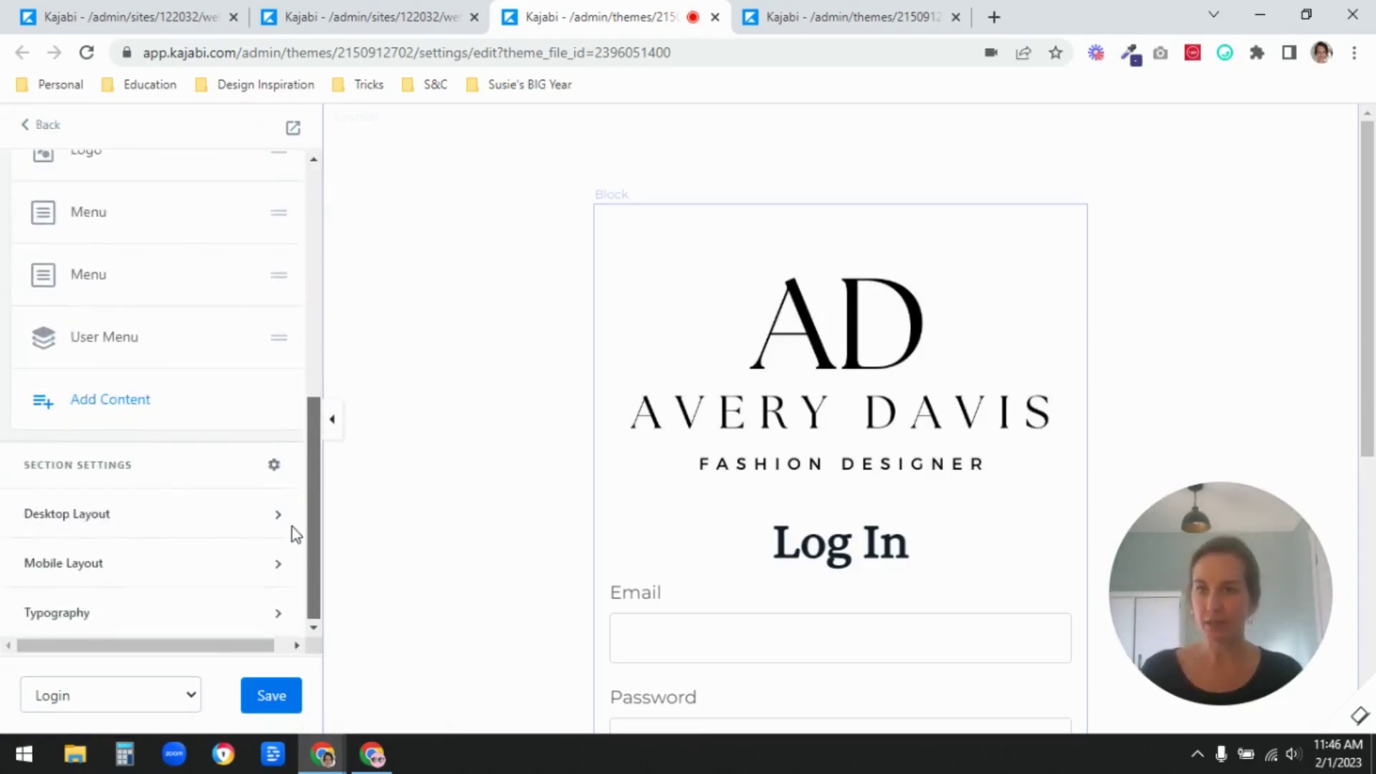
{"action": "left_click", "coordinate": [260, 527]}
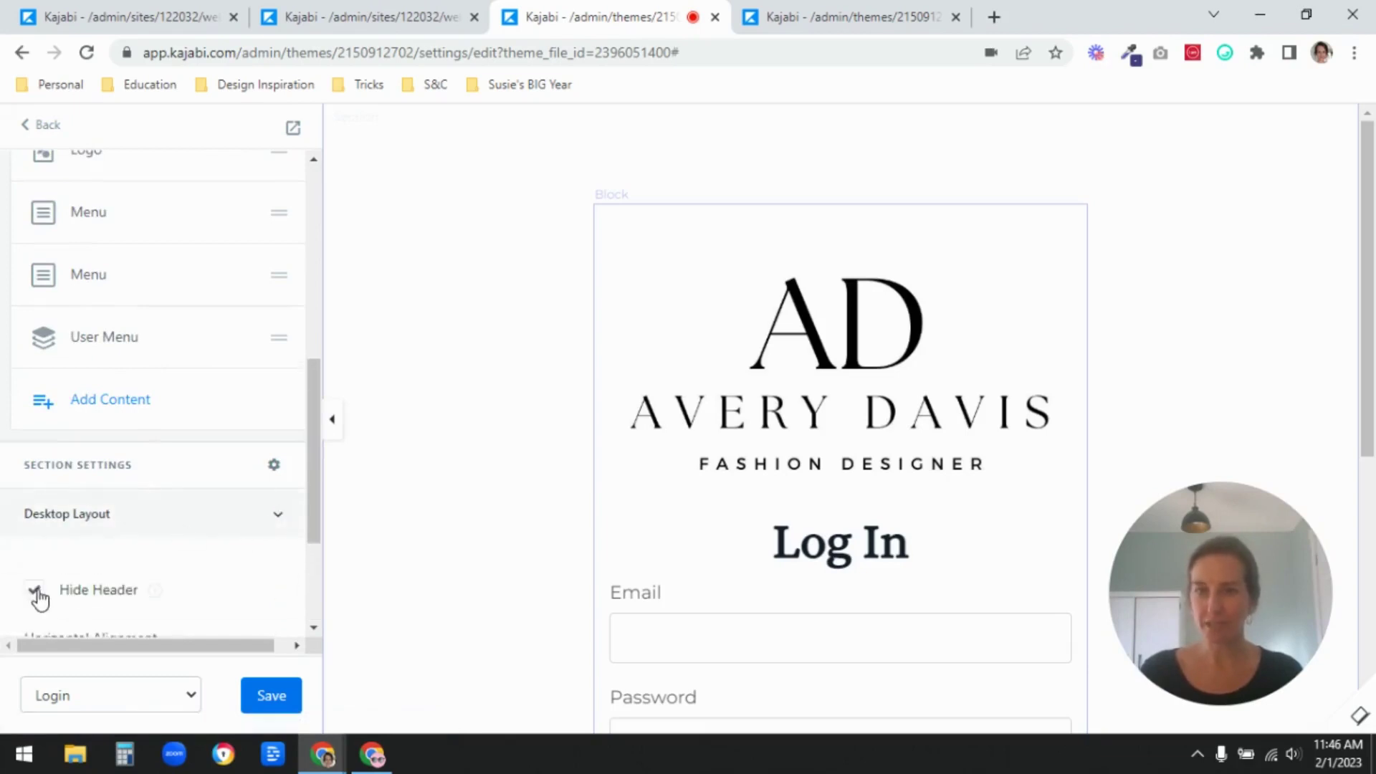
{"action": "left_click", "coordinate": [35, 590]}
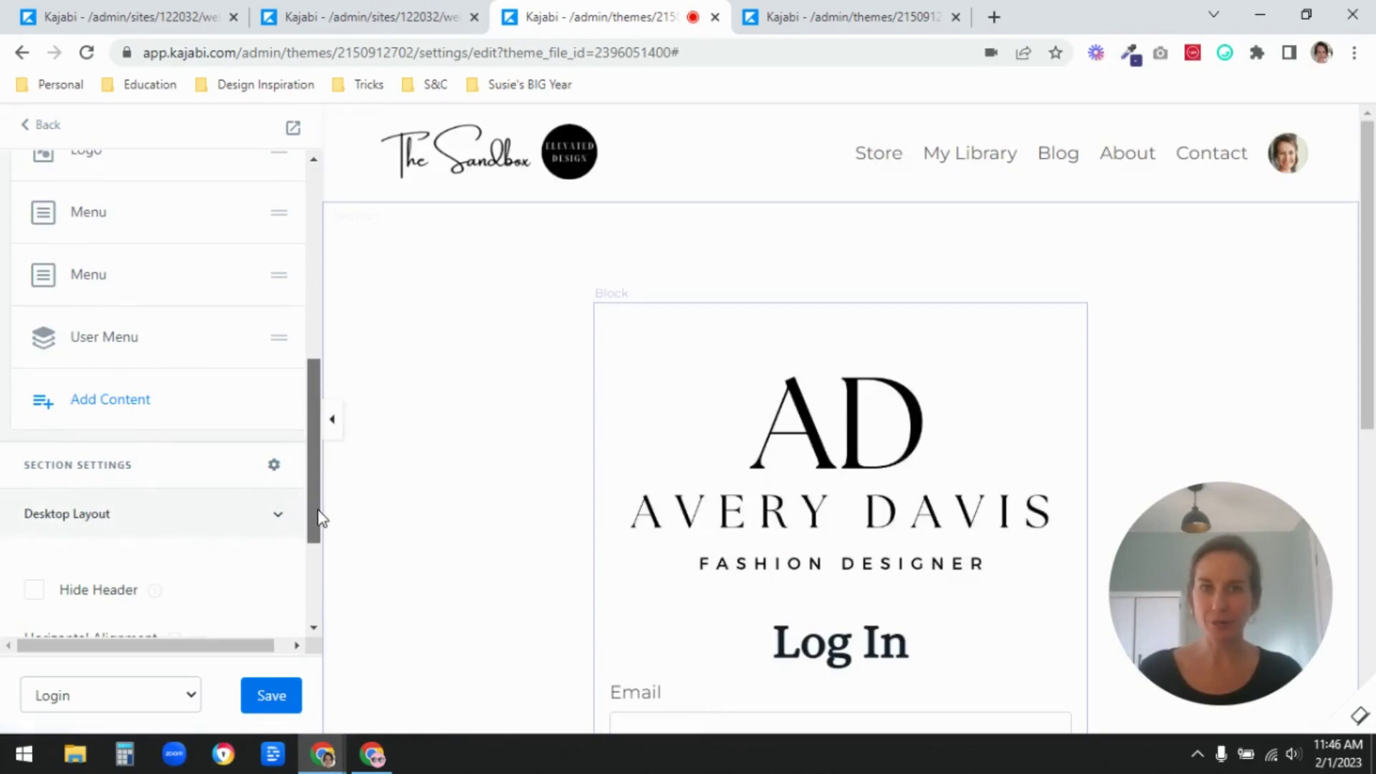
{"action": "left_click_drag", "start_coordinate": [319, 518], "coordinate": [316, 477]}
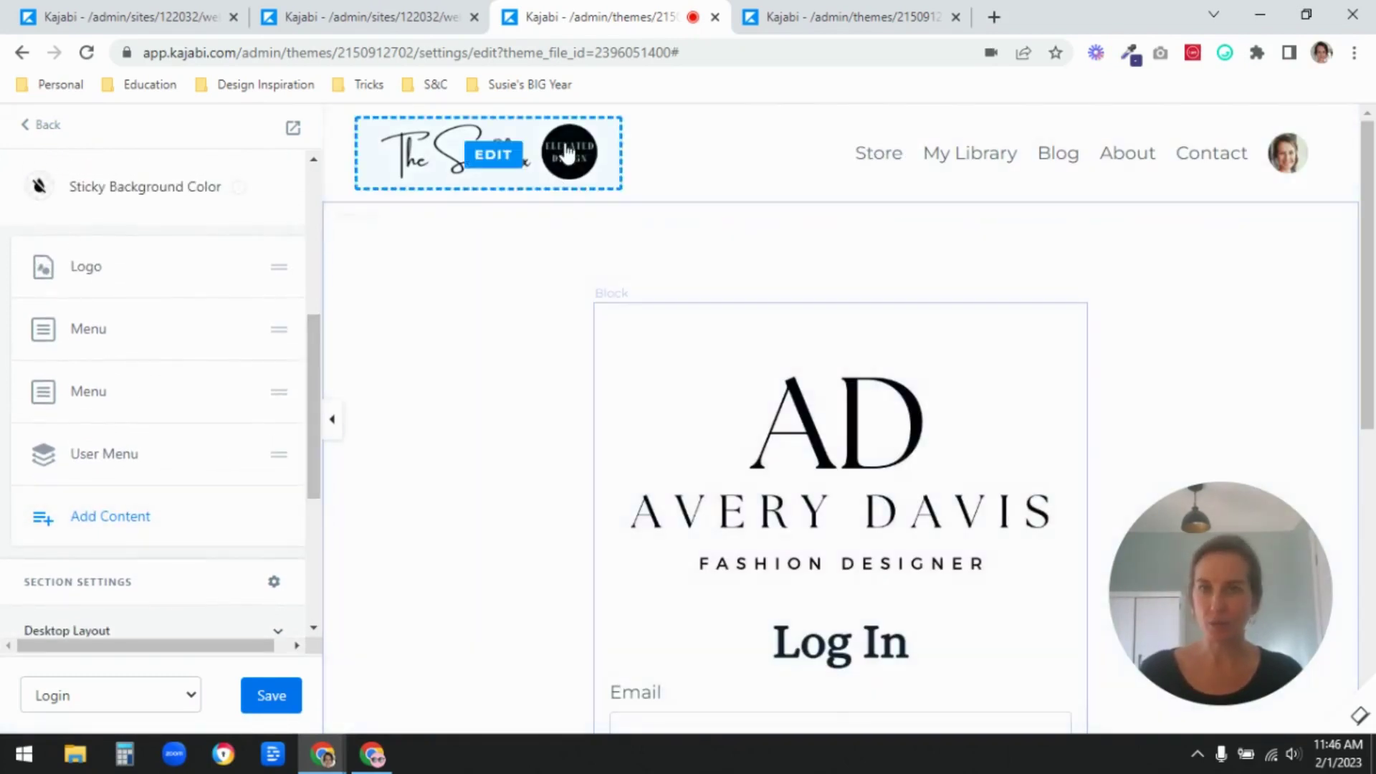
{"action": "mouse_move", "coordinate": [161, 268]}
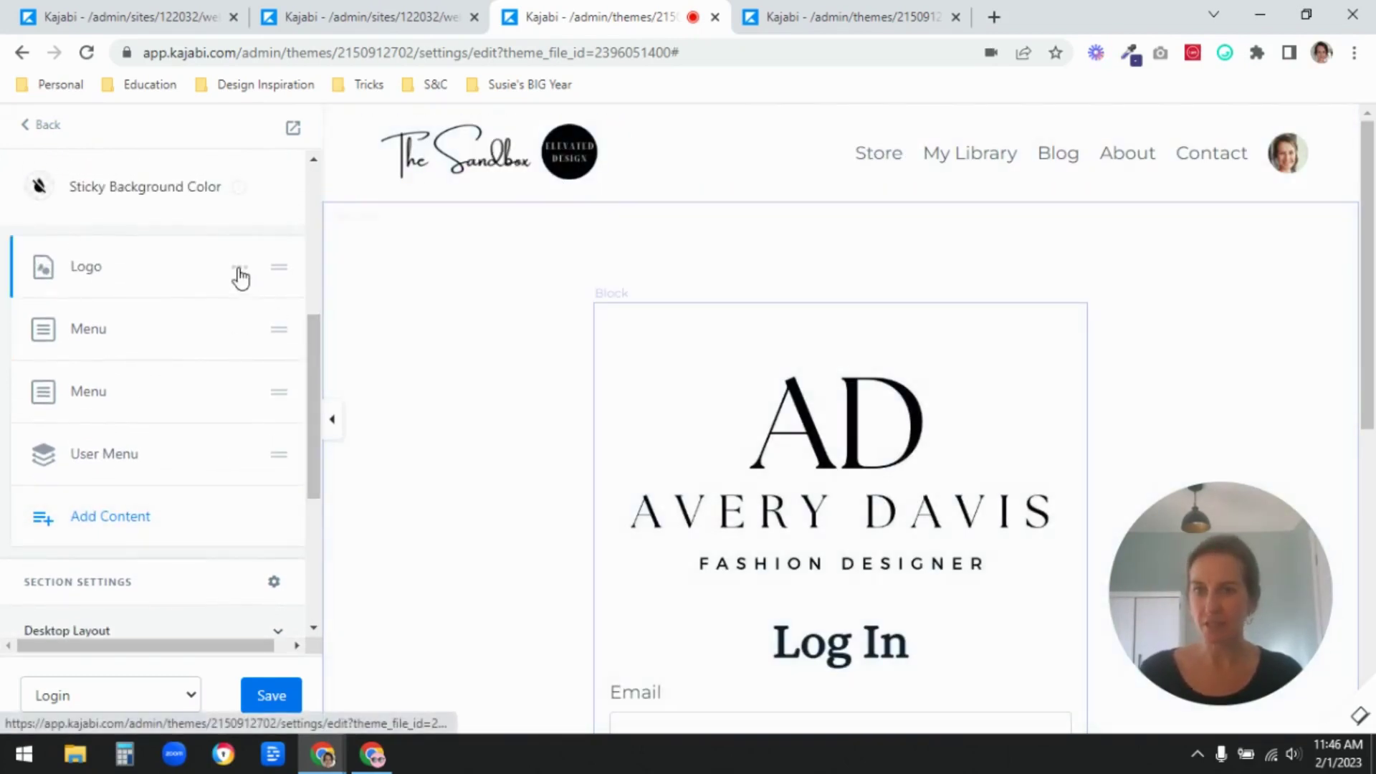
Step: Hide the Logo block in the Login page header and save
{"action": "left_click", "coordinate": [240, 272]}
{"action": "left_click", "coordinate": [187, 383]}
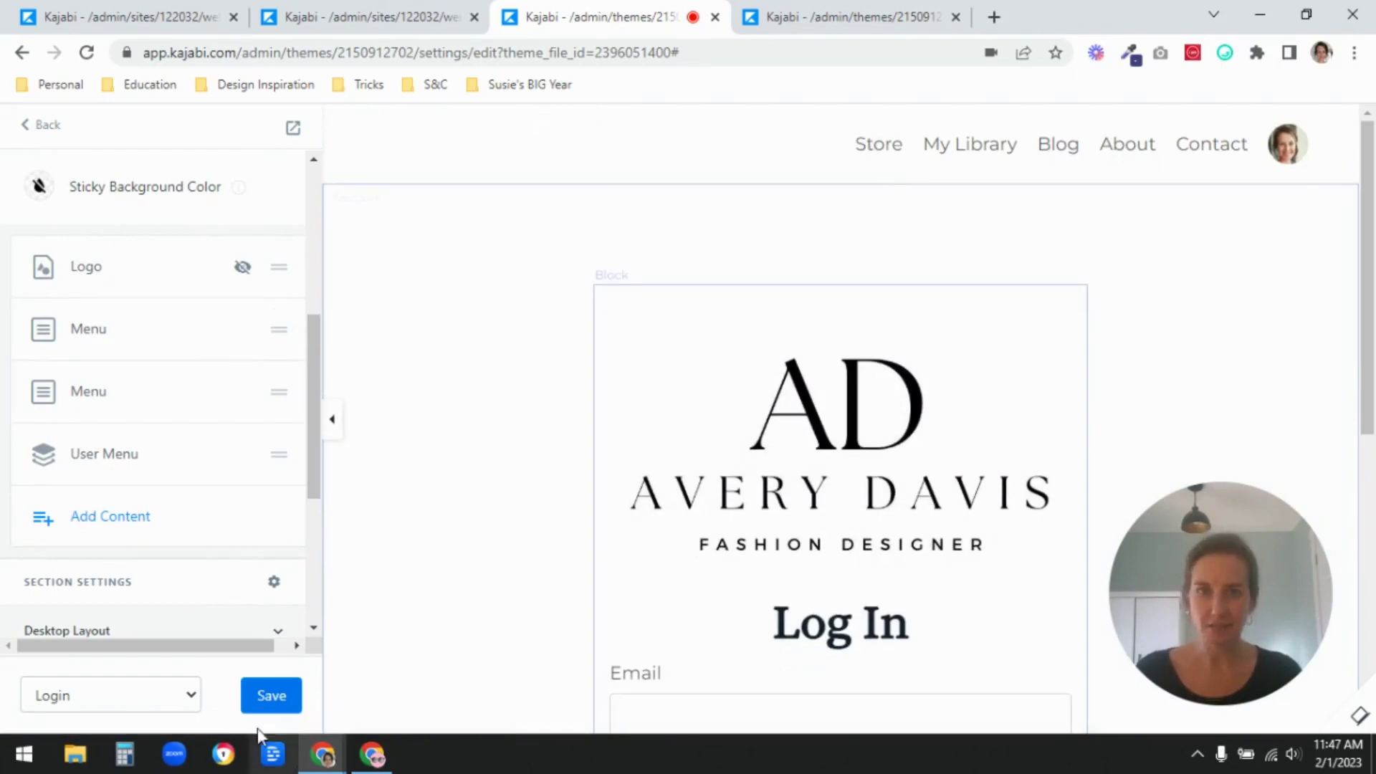
{"action": "left_click", "coordinate": [263, 696]}
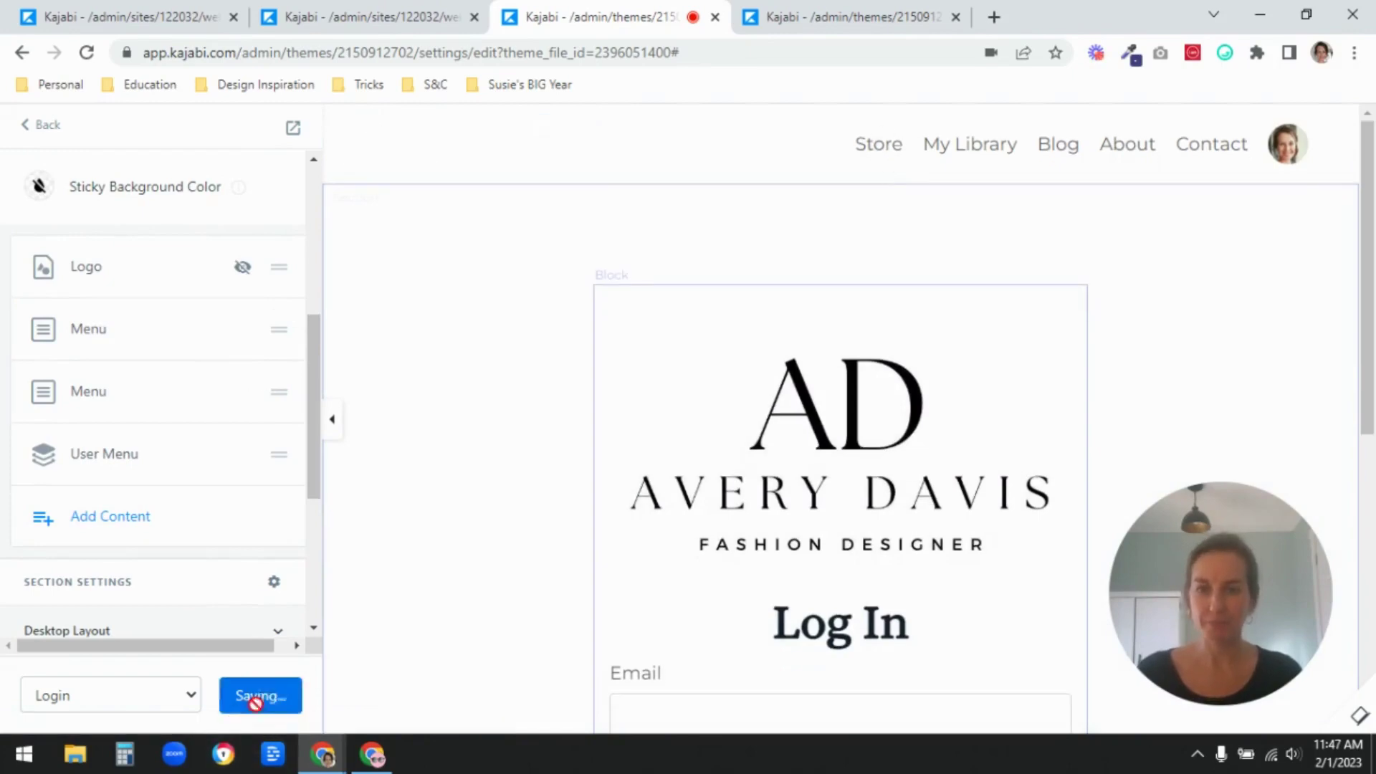
{"action": "left_click", "coordinate": [814, 18]}
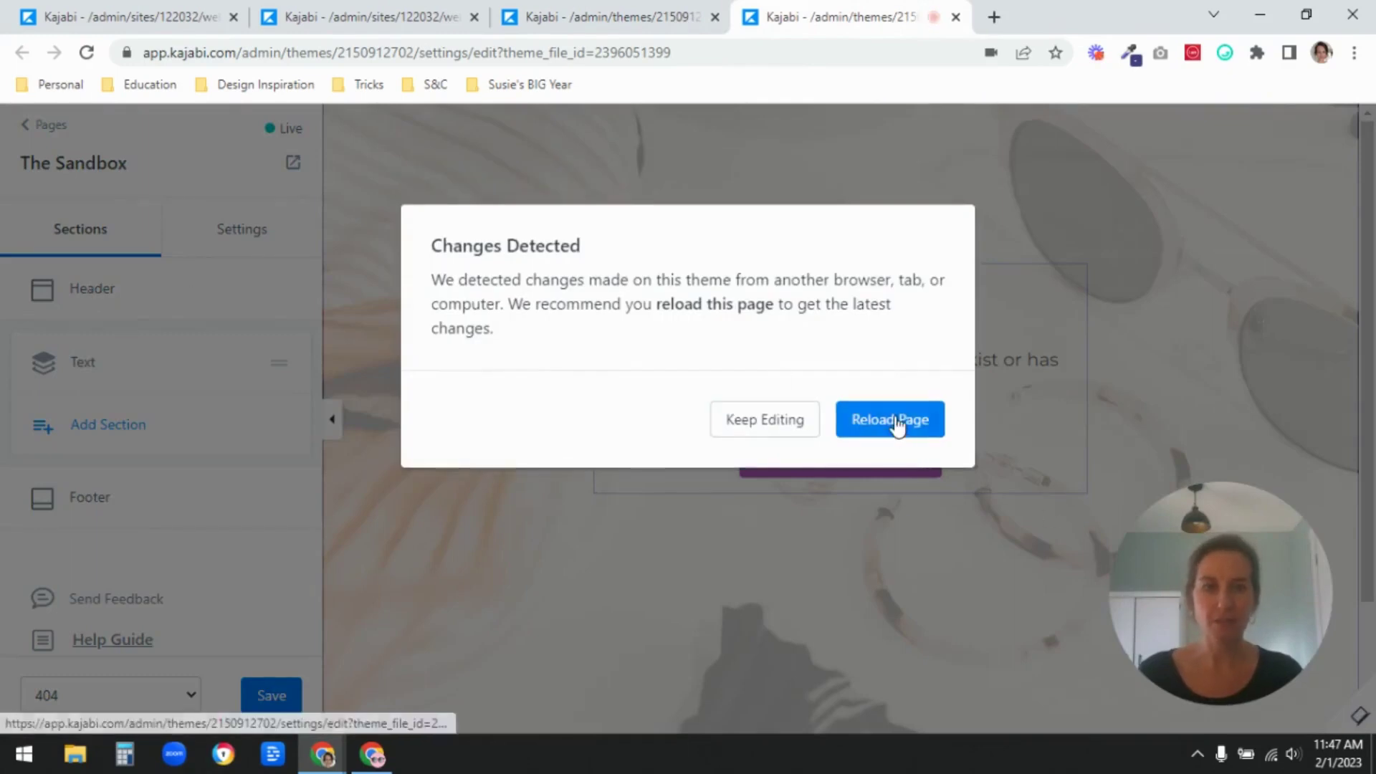
Step: Reload the 404 editor, confirm its header logo is hidden, then return to the Pages list
{"action": "left_click", "coordinate": [894, 424]}
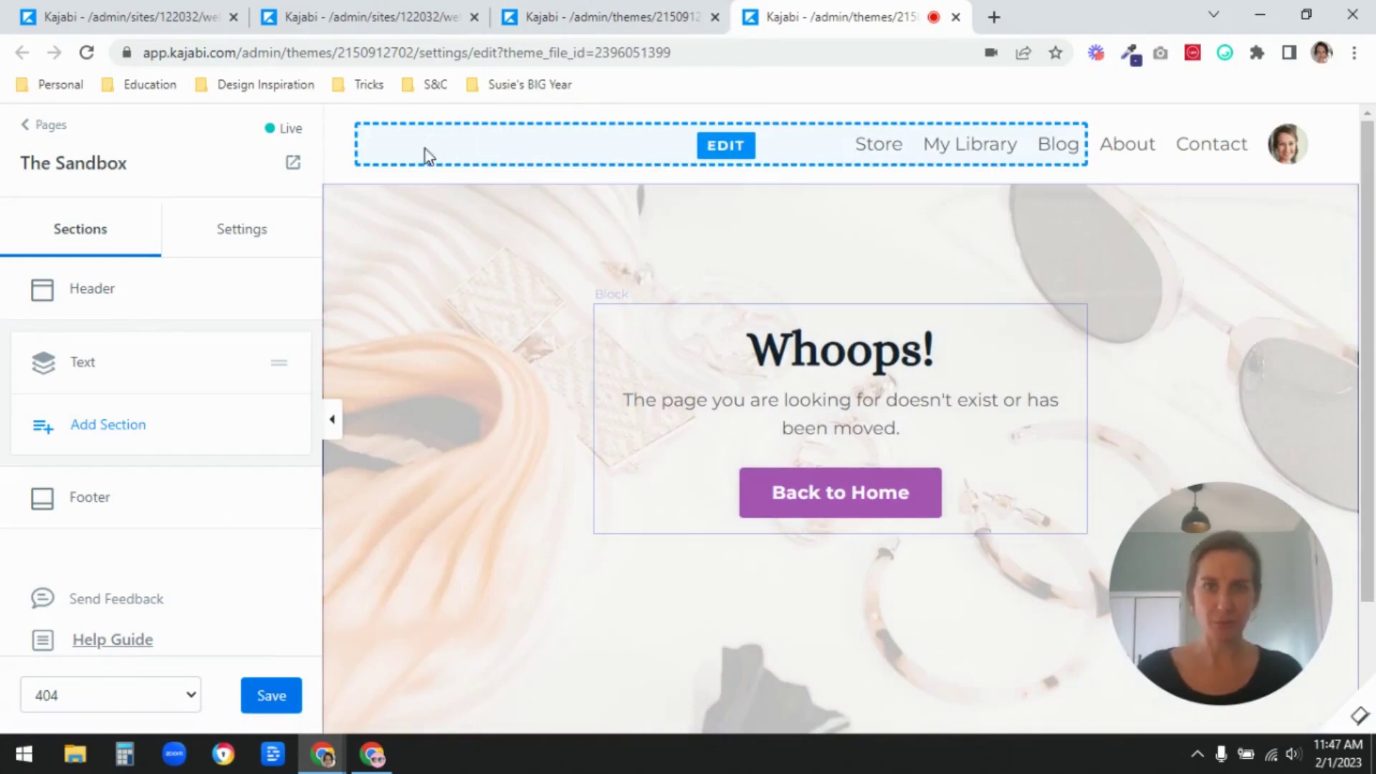
{"action": "left_click", "coordinate": [91, 288]}
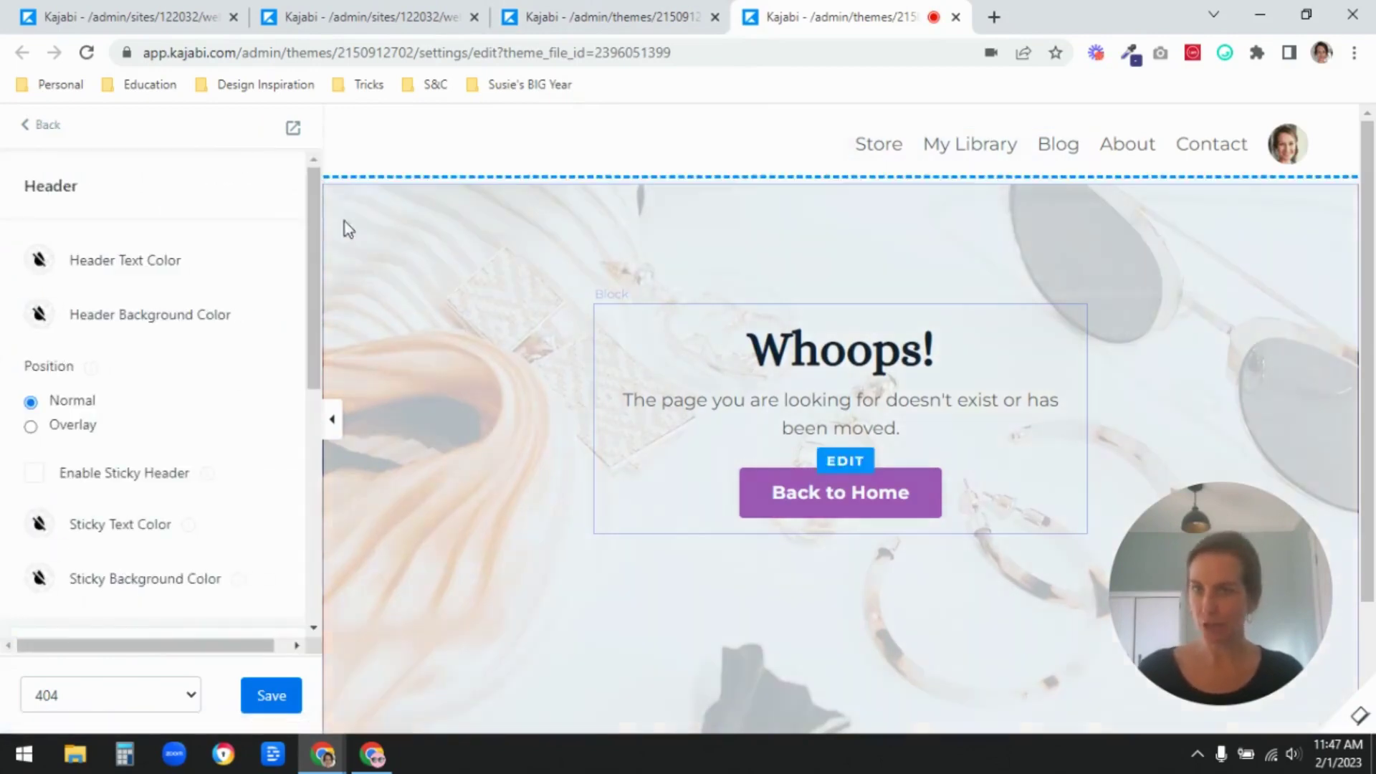
{"action": "scroll", "coordinate": [215, 344], "scroll_direction": "down", "scroll_amount": 3}
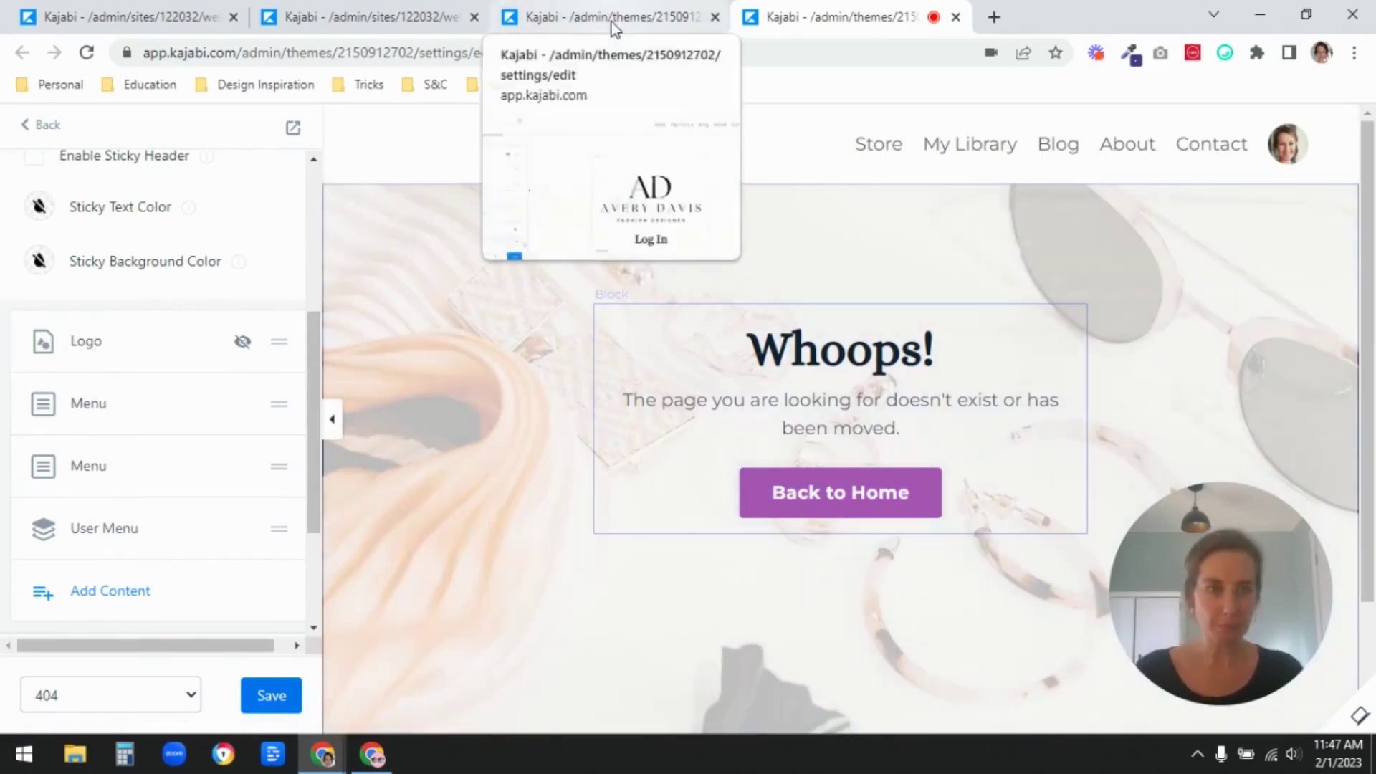
{"action": "left_click", "coordinate": [611, 23]}
{"action": "left_click", "coordinate": [317, 15]}
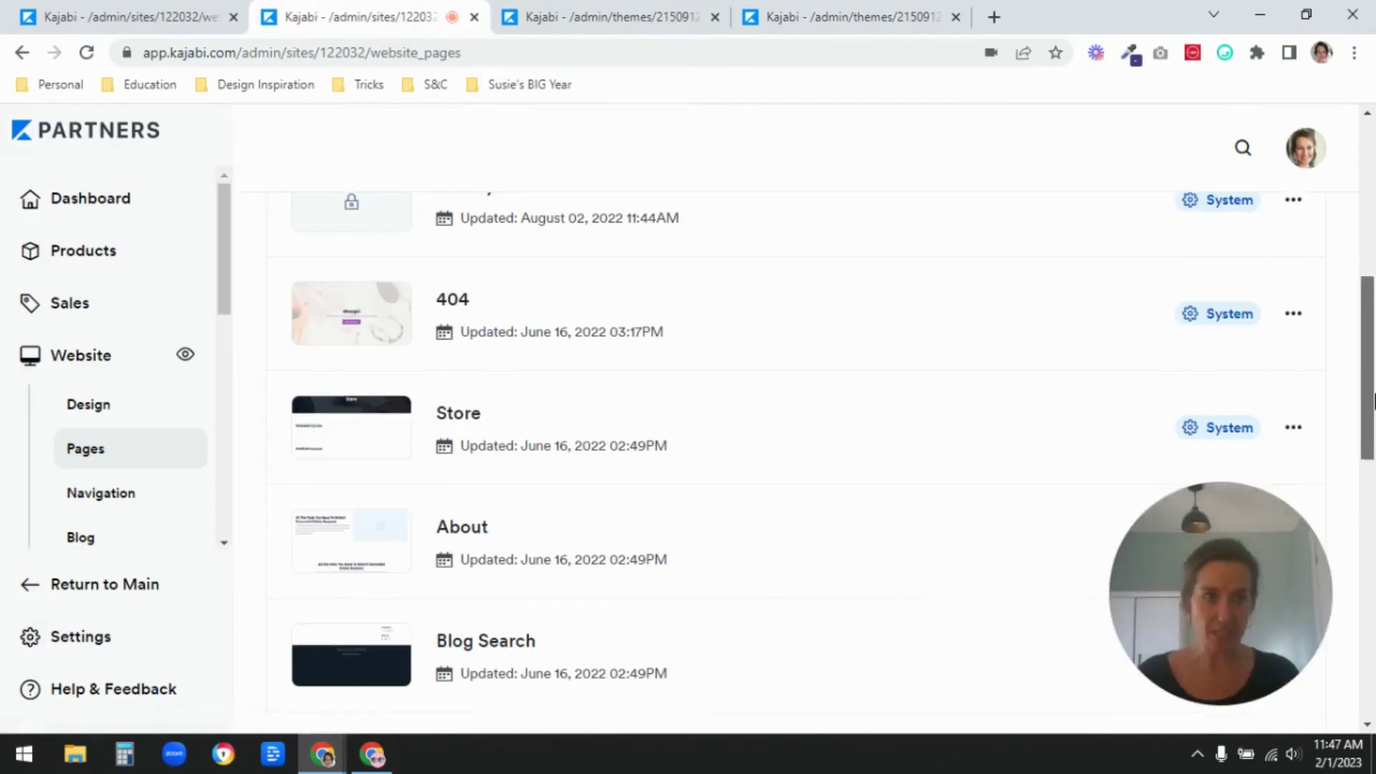
{"action": "left_click_drag", "start_coordinate": [1368, 387], "coordinate": [1373, 644]}
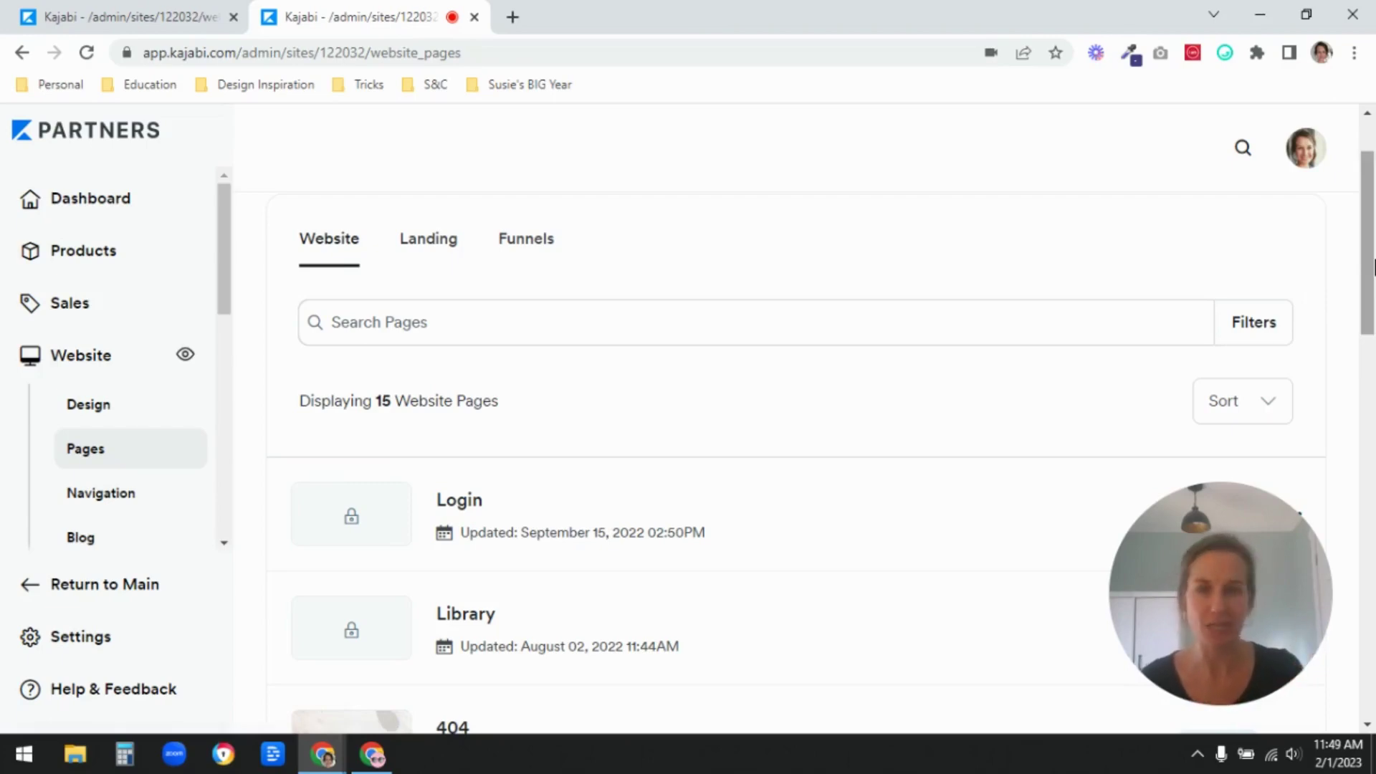
{"action": "left_click_drag", "start_coordinate": [1368, 251], "coordinate": [1373, 335]}
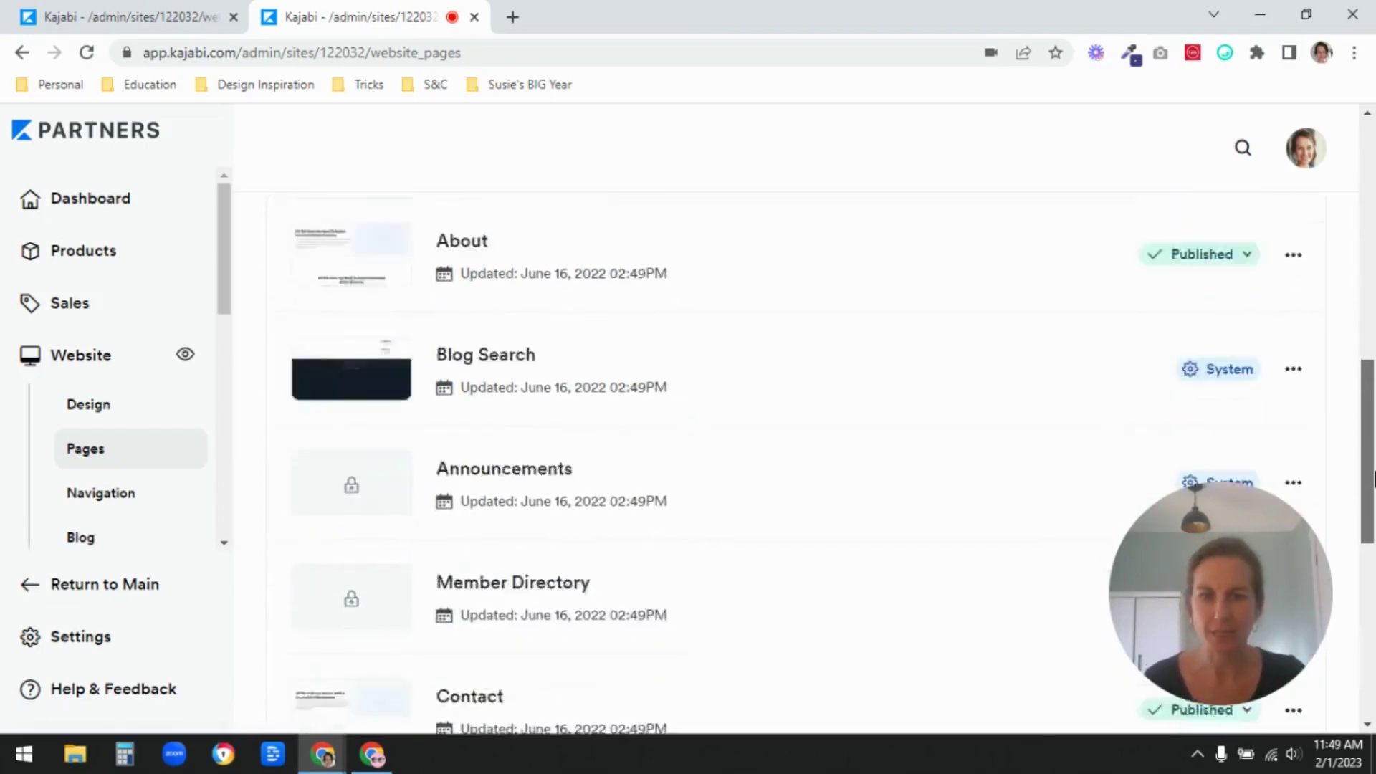
{"action": "scroll", "coordinate": [1365, 336], "scroll_direction": "up", "scroll_amount": 4}
{"action": "scroll", "coordinate": [738, 517], "scroll_direction": "down", "scroll_amount": 3}
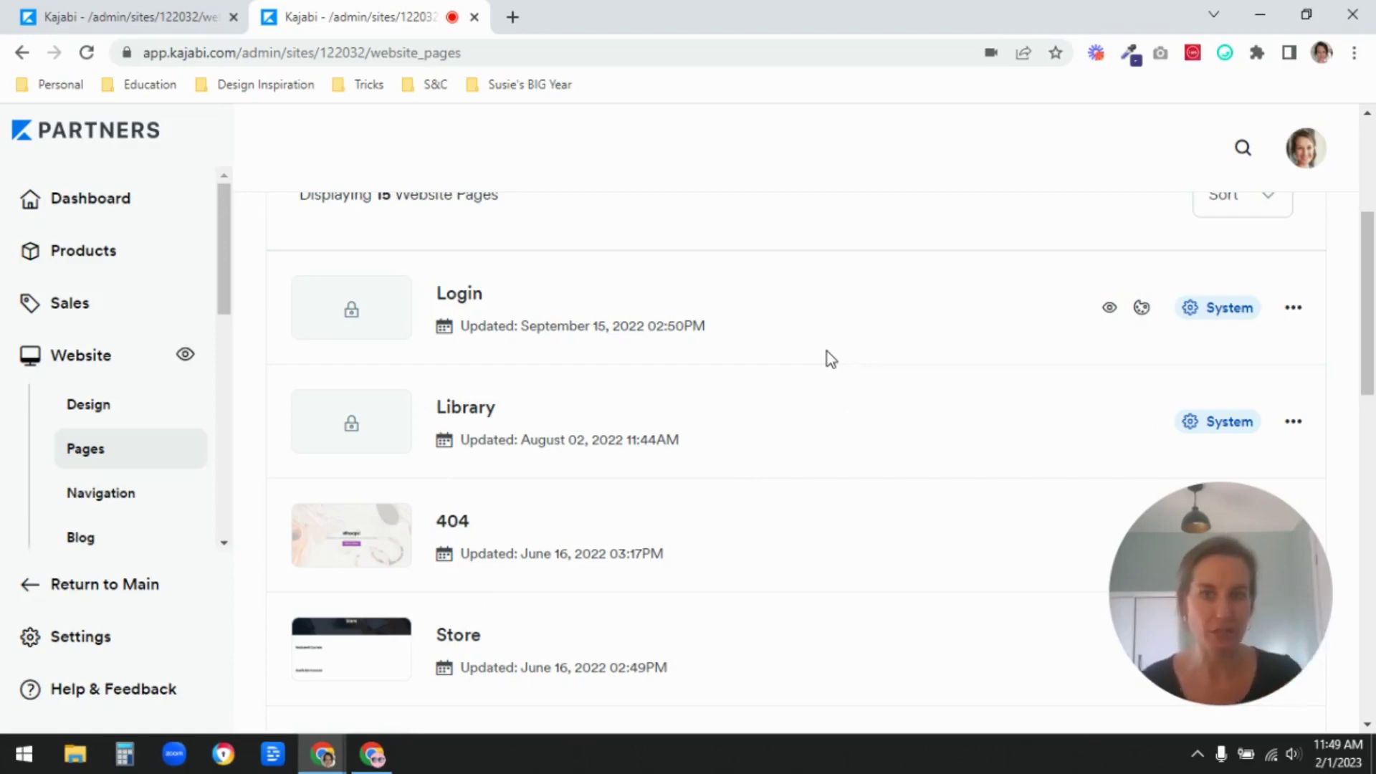
{"action": "scroll", "coordinate": [835, 360], "scroll_direction": "up", "scroll_amount": 3}
Step: Switch to the Landing list and scroll through the five published landing pages
{"action": "left_click", "coordinate": [427, 328]}
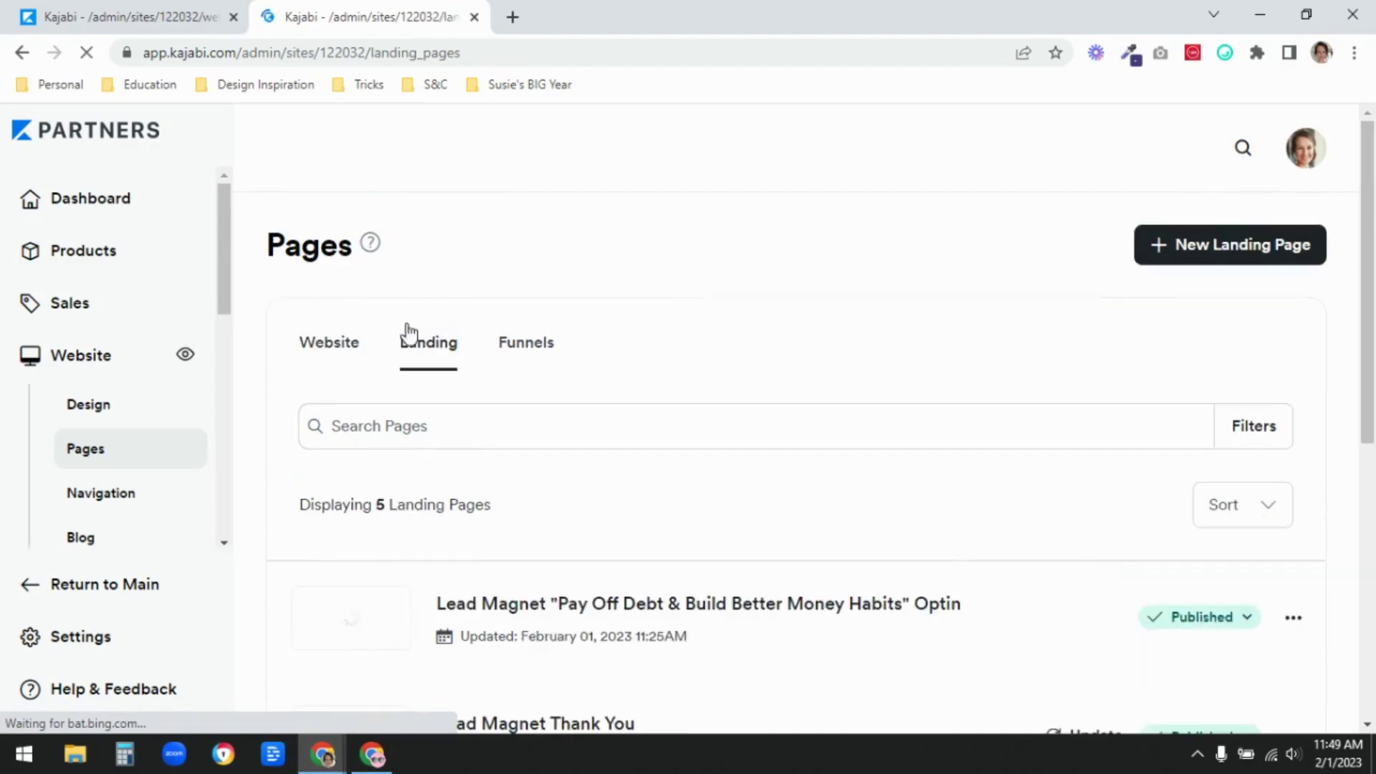
{"action": "scroll", "coordinate": [857, 349], "scroll_direction": "down", "scroll_amount": 3}
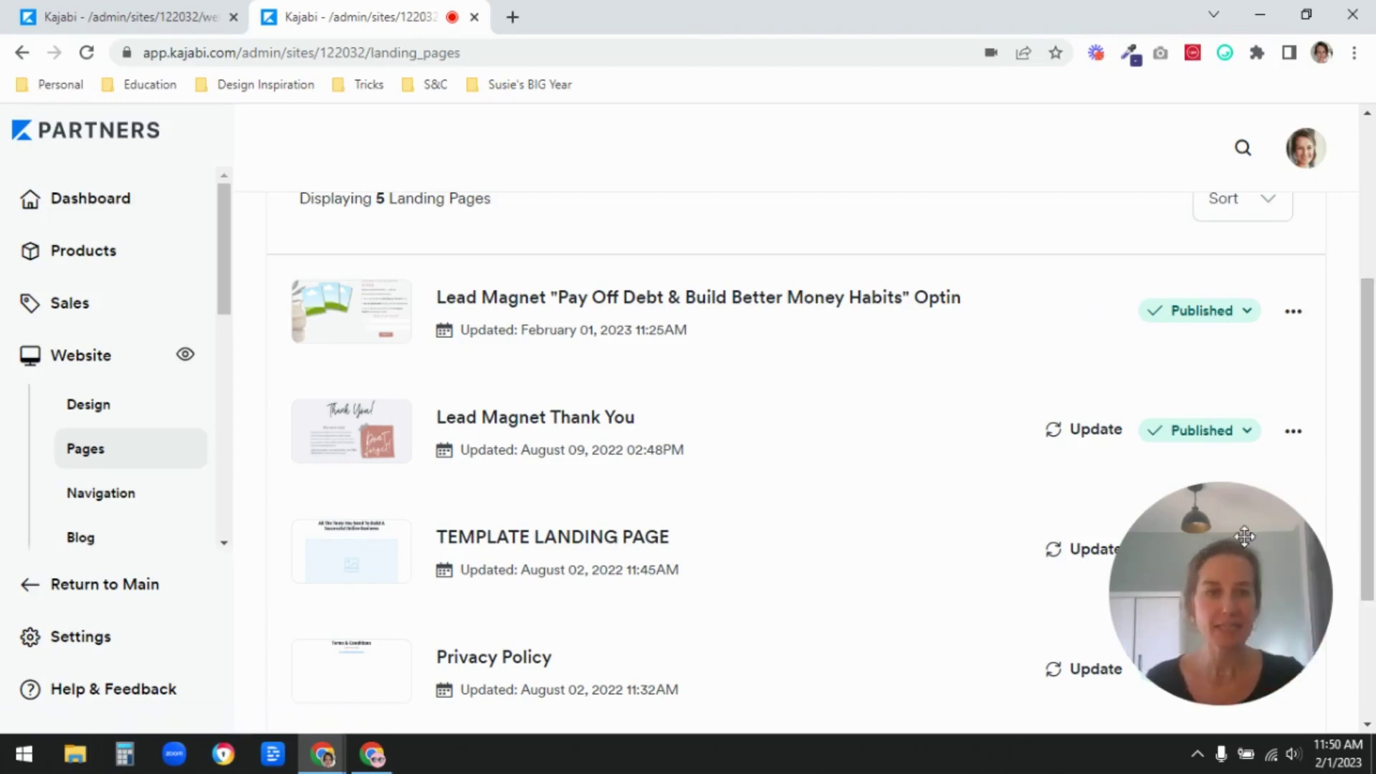
{"action": "left_click_drag", "start_coordinate": [1242, 539], "coordinate": [228, 547]}
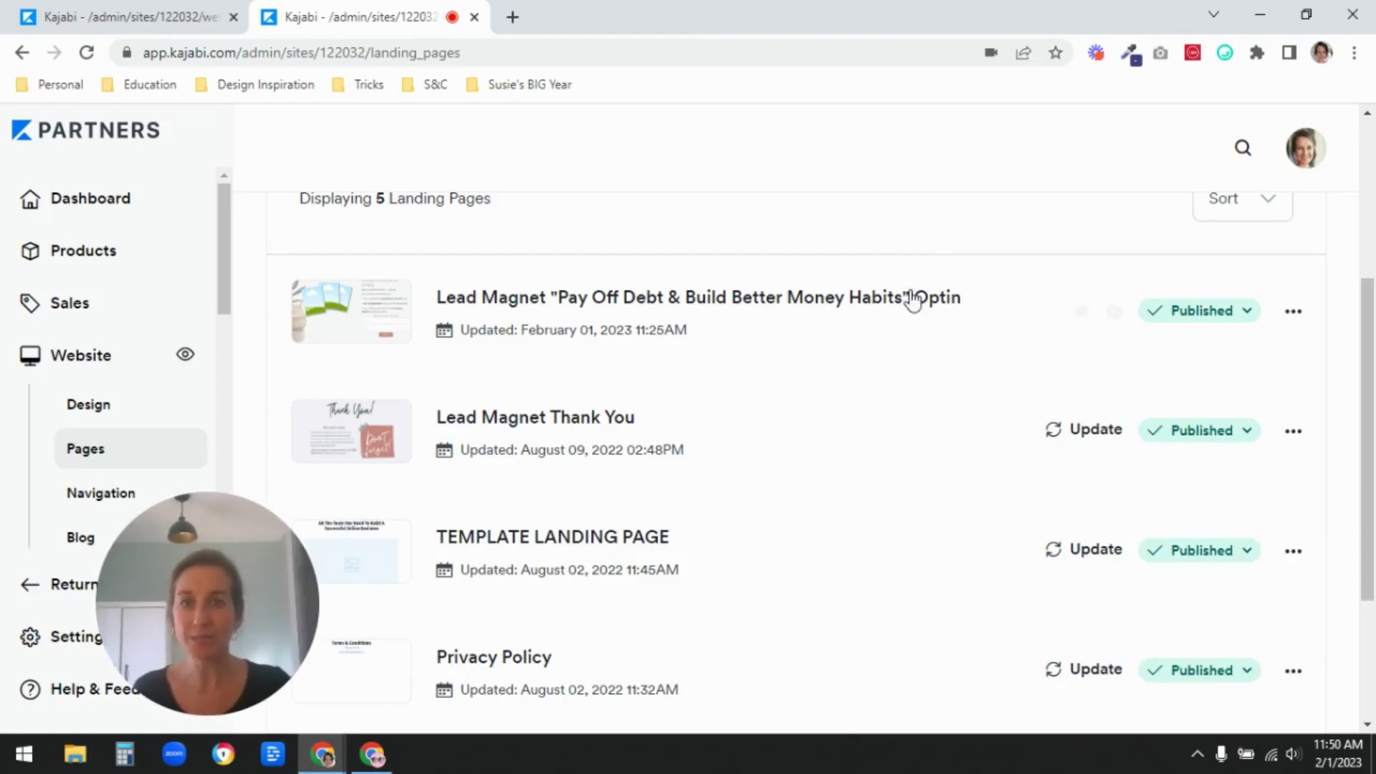
{"action": "mouse_move", "coordinate": [1183, 344]}
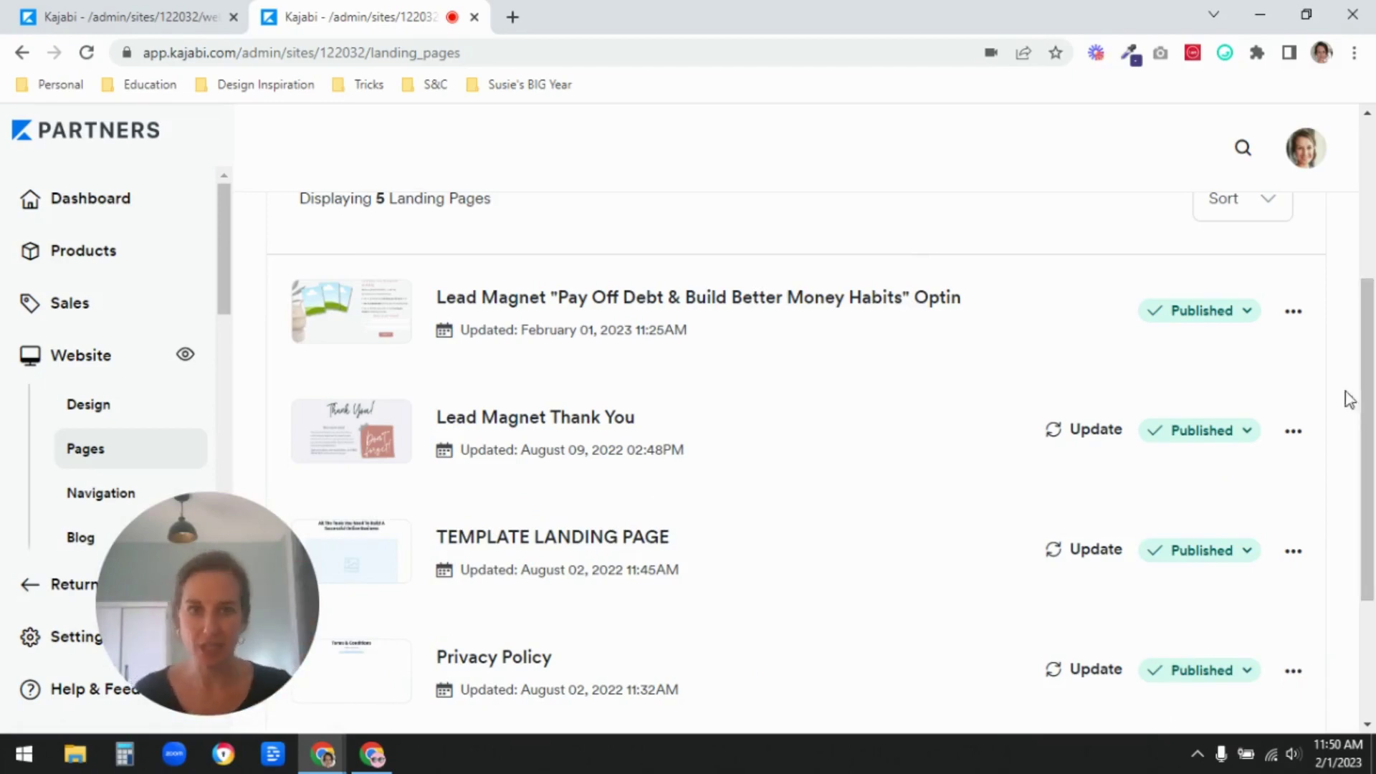
{"action": "mouse_move", "coordinate": [1201, 311]}
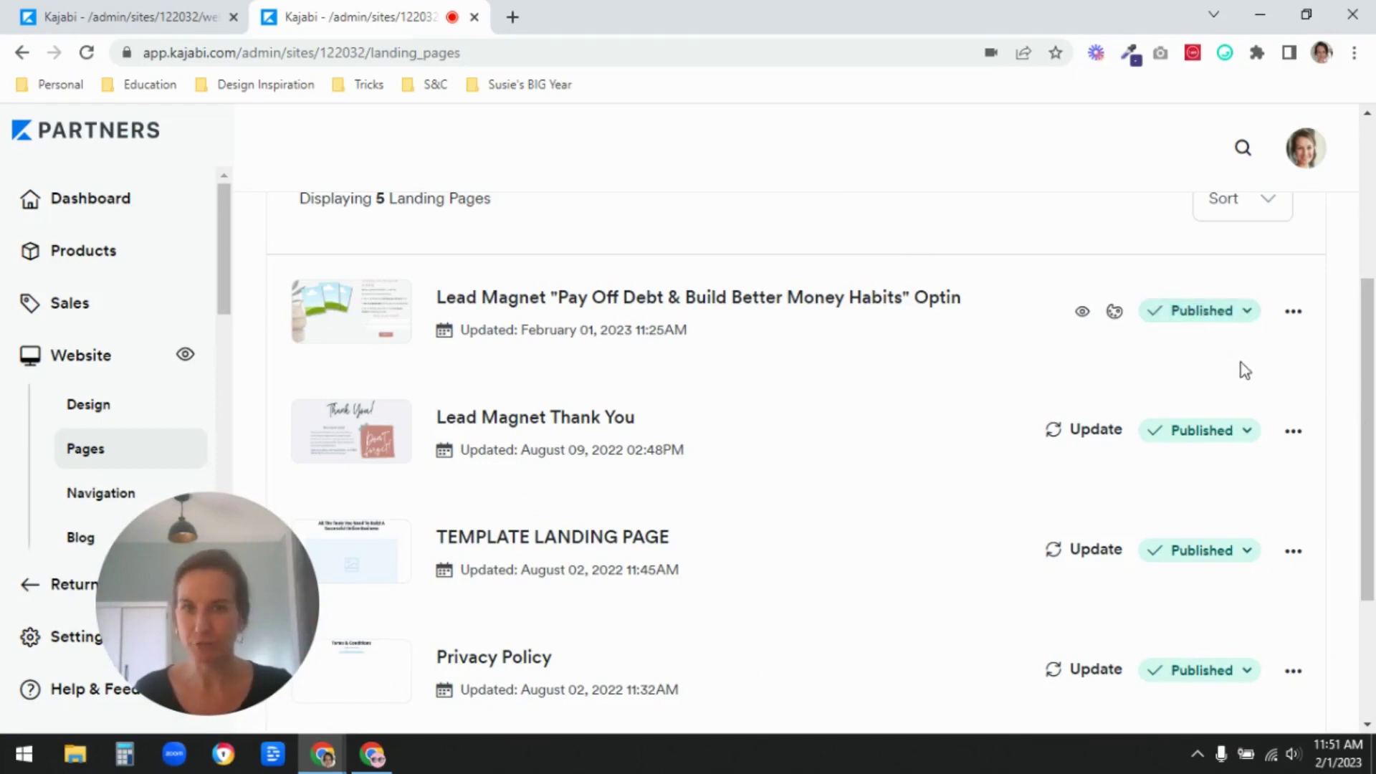
{"action": "left_click", "coordinate": [1249, 312]}
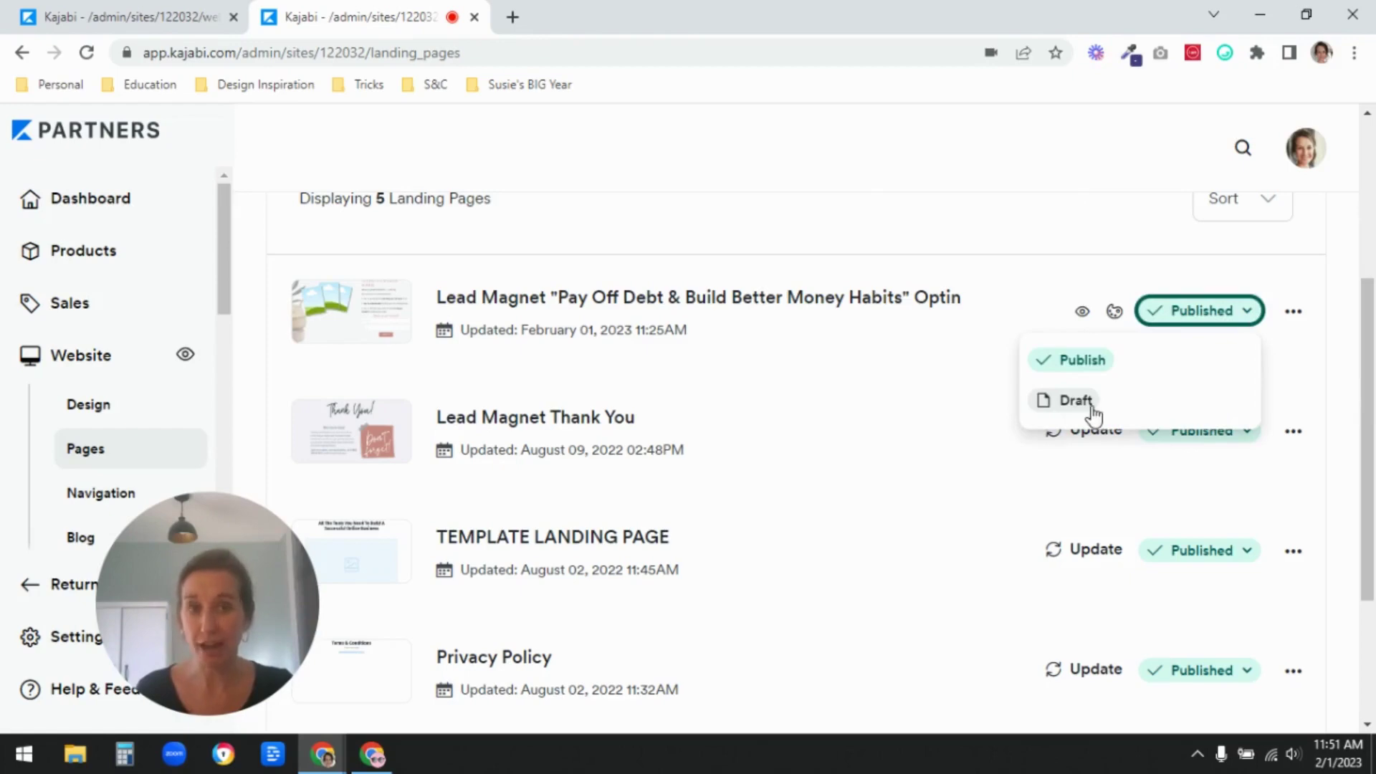
{"action": "left_click", "coordinate": [1298, 400]}
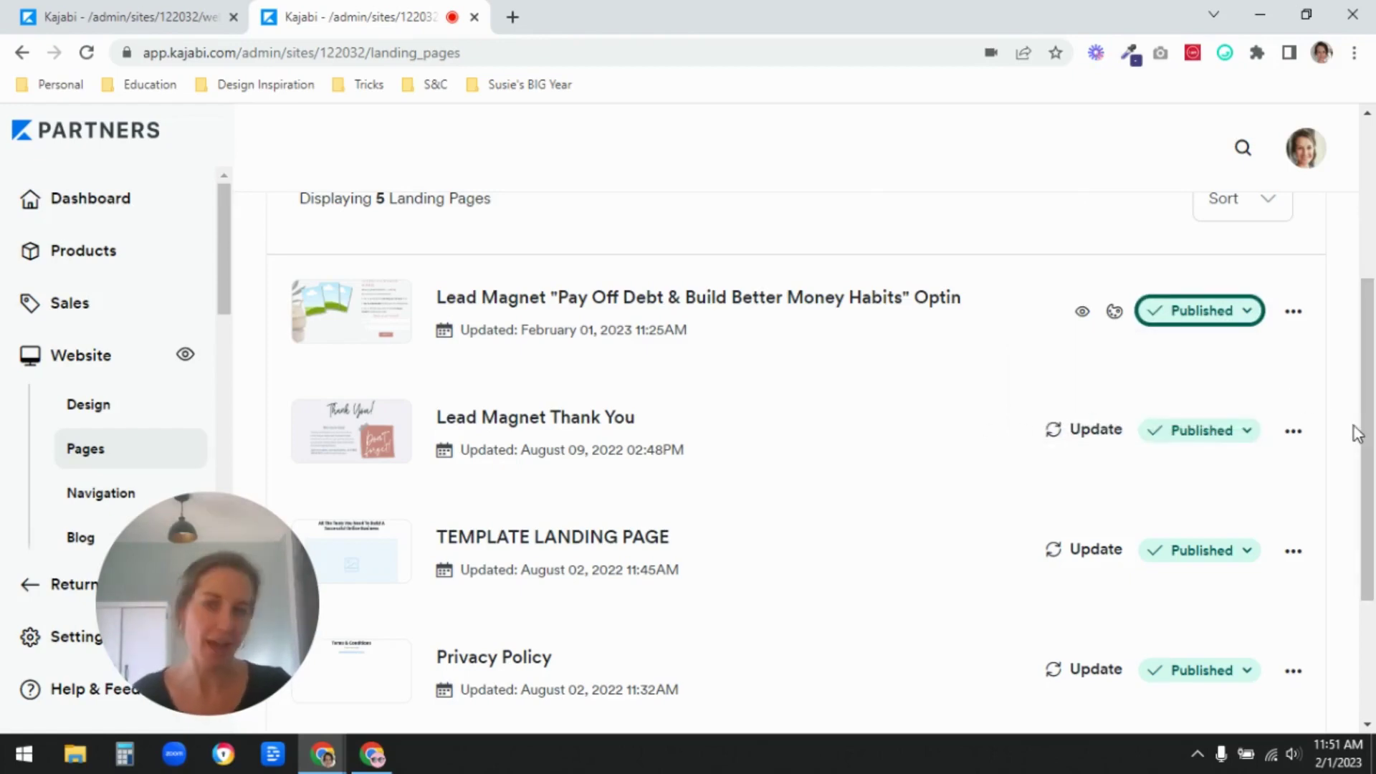
{"action": "scroll", "coordinate": [1357, 433], "scroll_direction": "up", "scroll_amount": 2}
{"action": "scroll", "coordinate": [1373, 468], "scroll_direction": "down", "scroll_amount": 1}
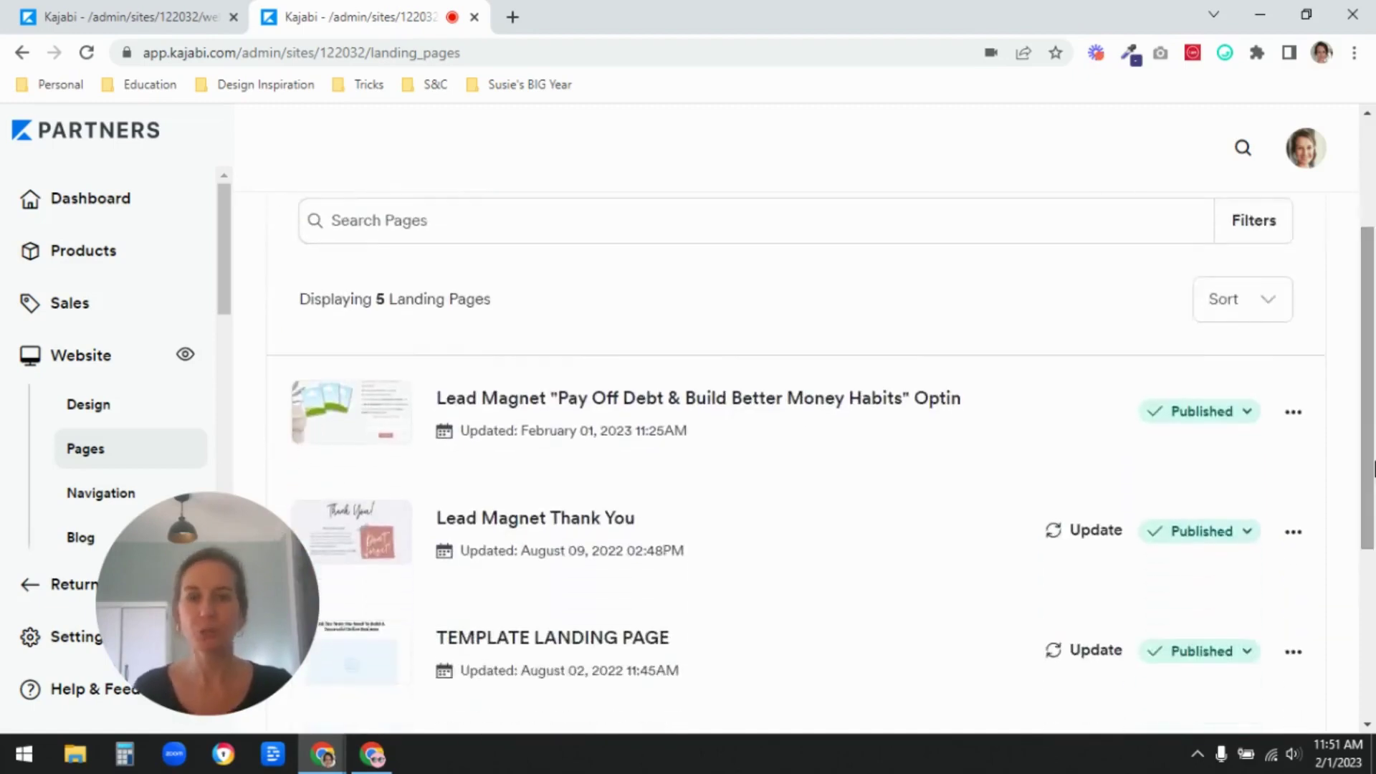